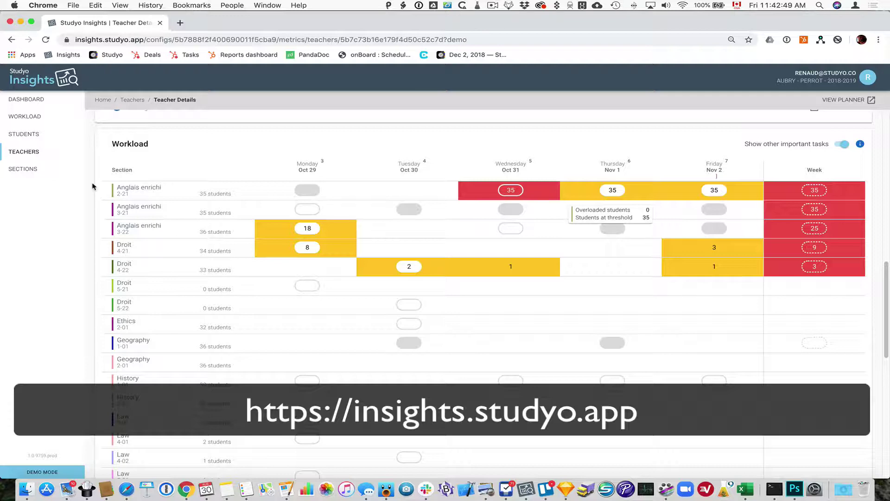
Step: Scroll through the teacher's details page, reviewing the Sessions per Day chart and weekly Tasks grid
scroll(92, 186, up, 5)
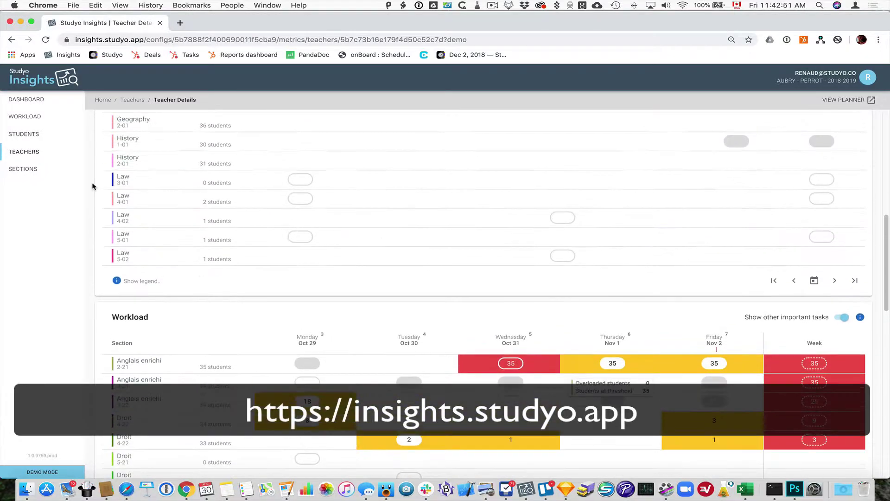
scroll(92, 187, up, 8)
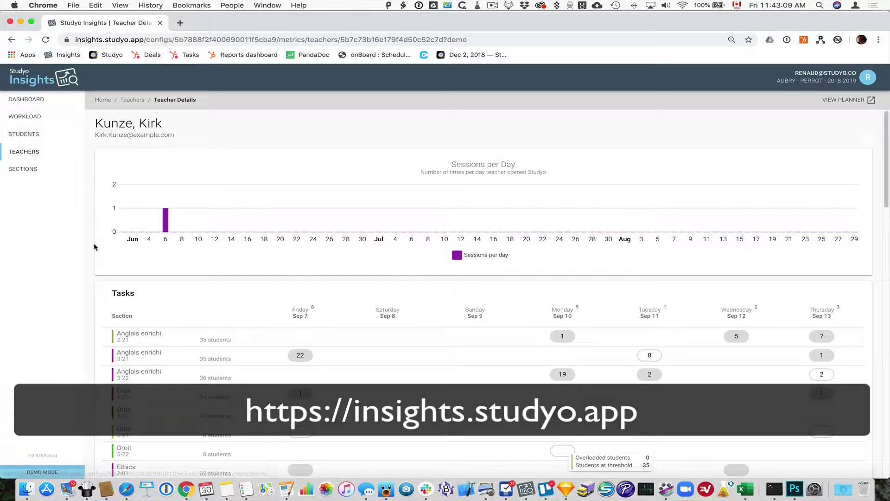
scroll(89, 258, down, 10)
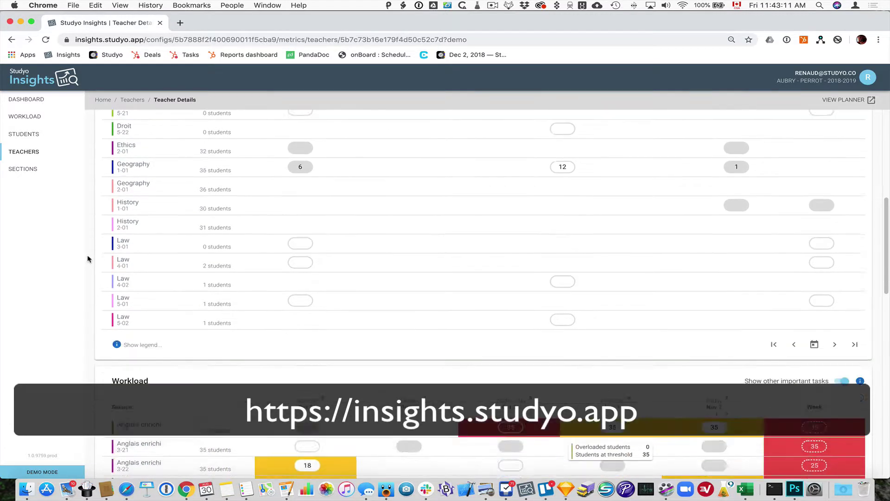
scroll(89, 259, up, 15)
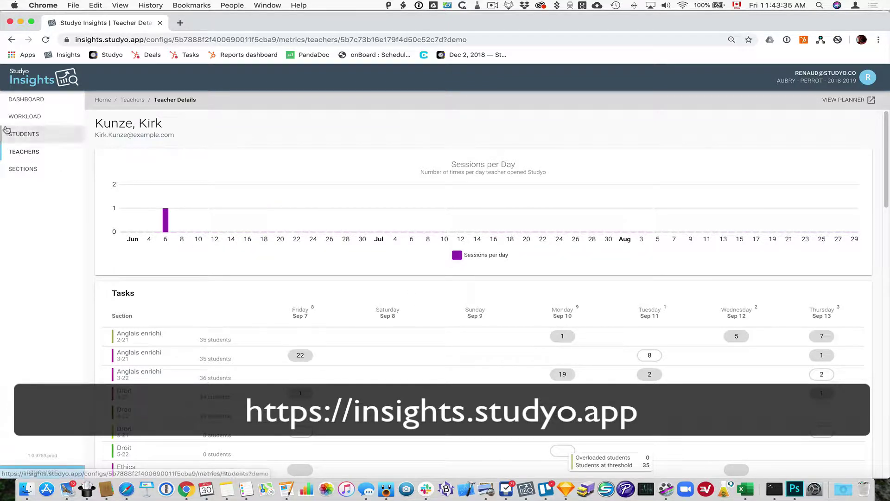
Step: Review the dashboard's 1575 students, 100 teachers and 509 parents gauges and daily active-user charts
click(26, 103)
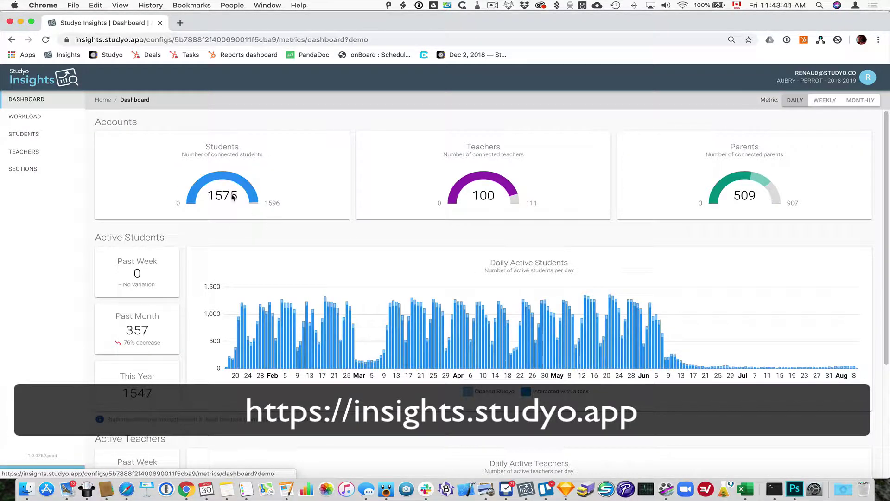
mouse_move(244, 199)
mouse_move(303, 365)
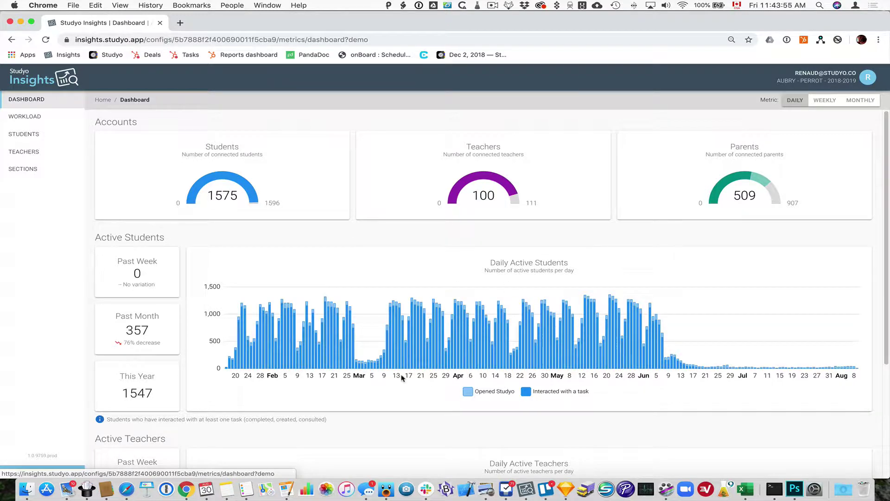
scroll(402, 378, down, 5)
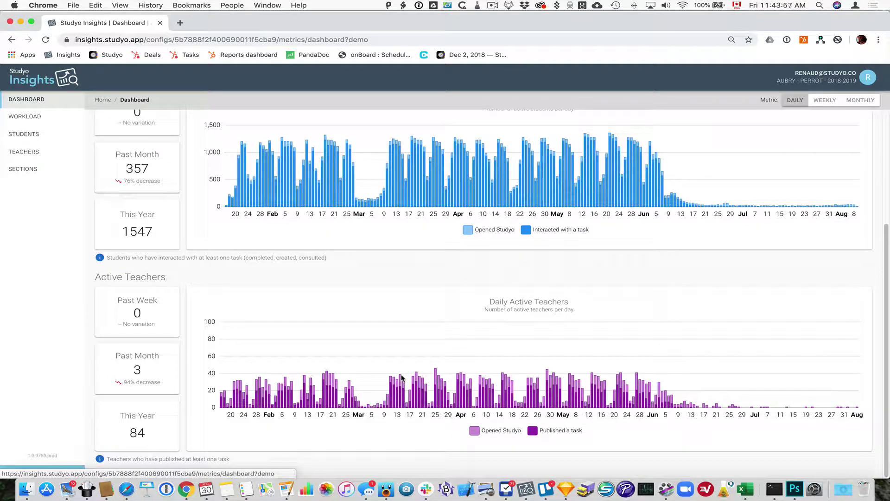
scroll(402, 378, up, 5)
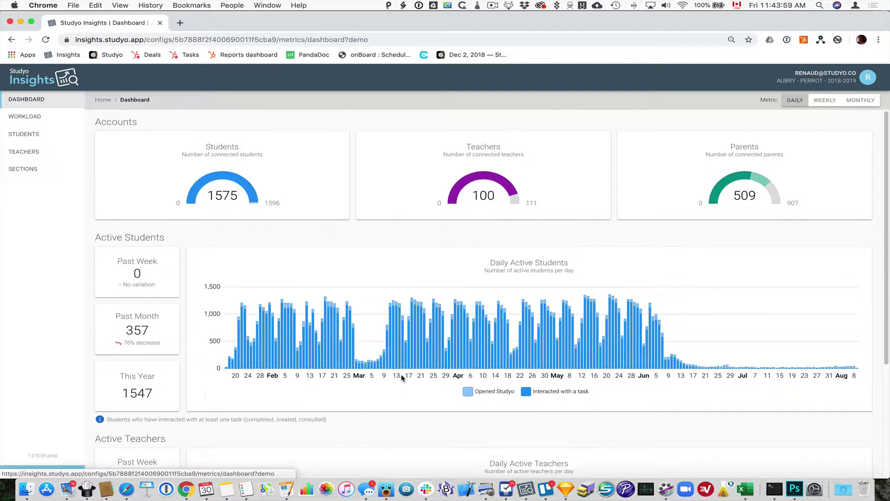
Step: Search the Teachers list for 'kun' and open the matching teacher's details page
click(41, 160)
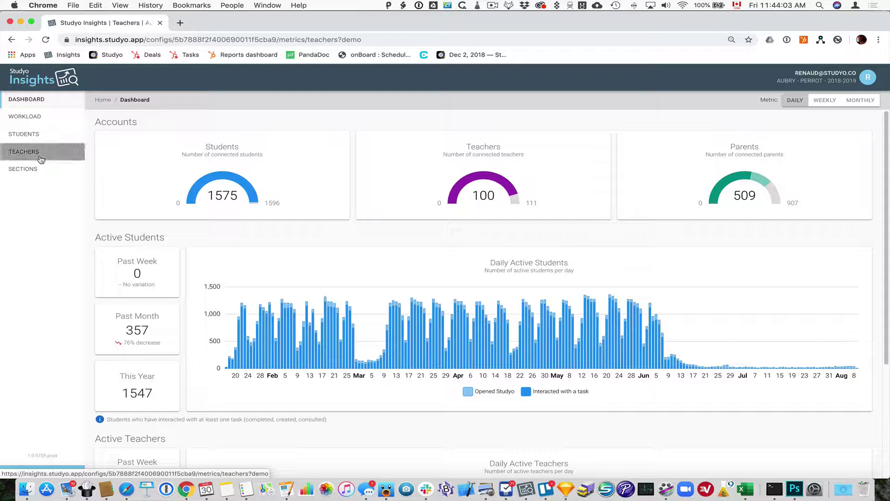
click(796, 139)
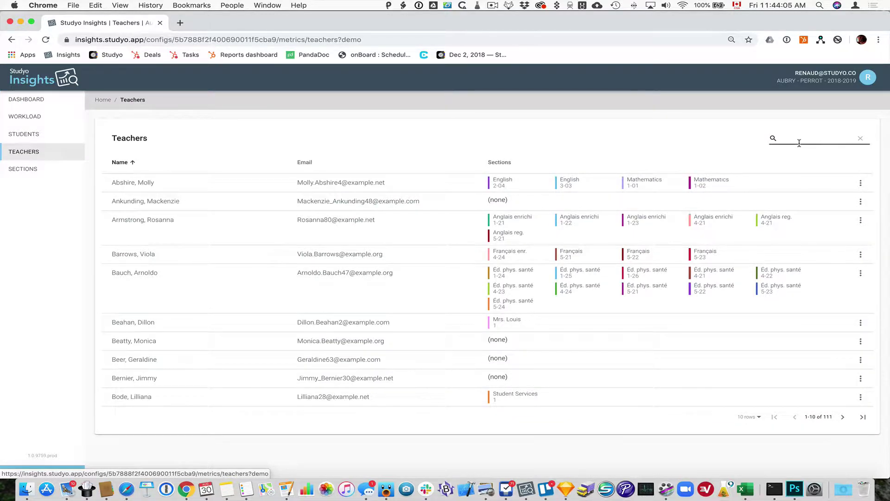
text(kun)
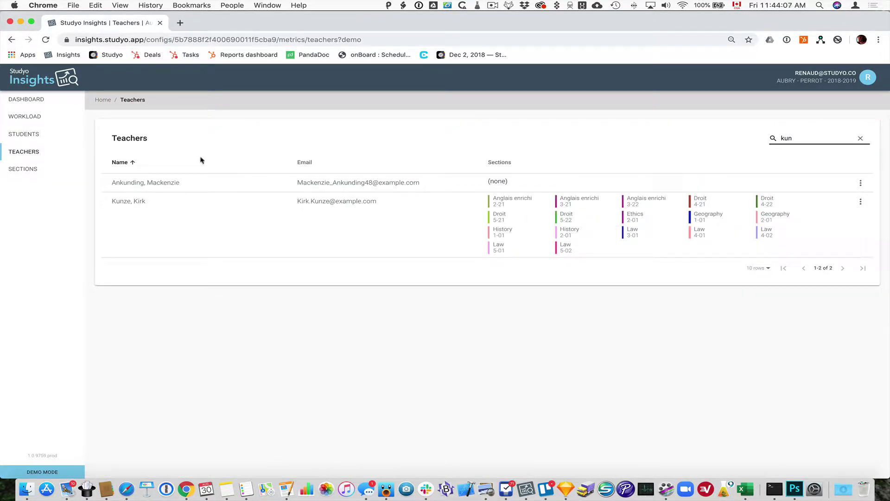
click(120, 204)
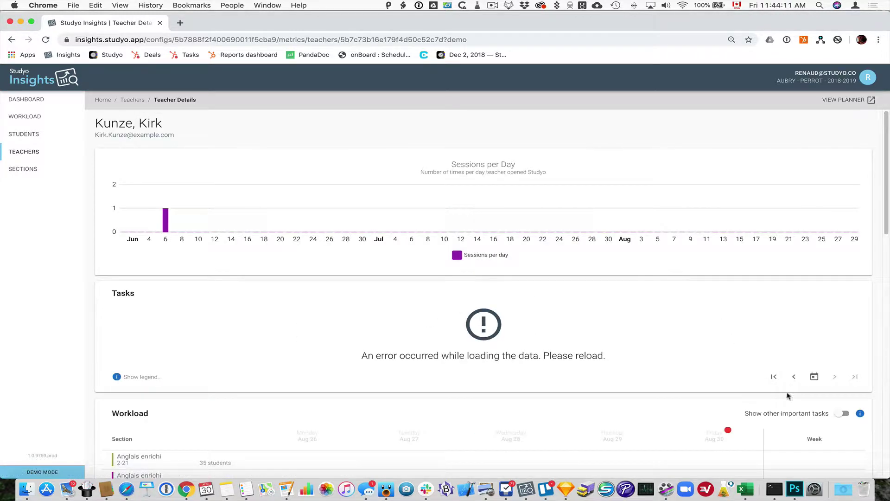
Step: Reload the Tasks table from its first week and scroll down to the Workload grid
click(773, 376)
scroll(132, 420, down, 15)
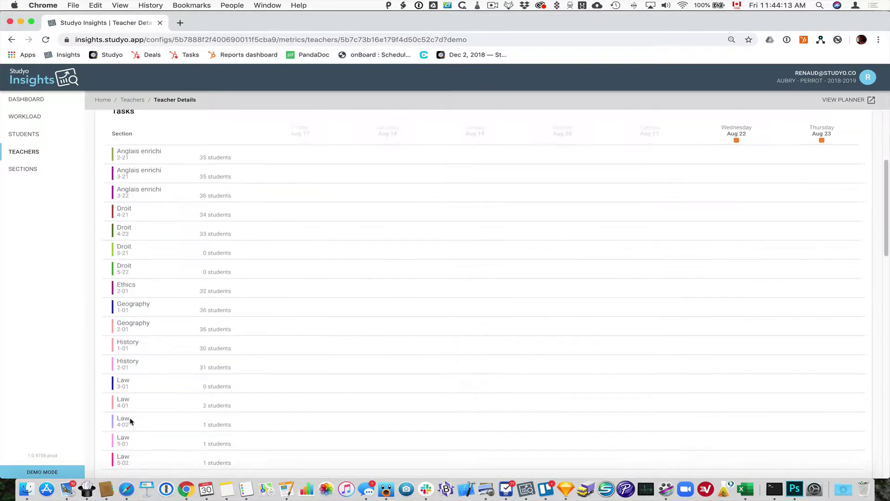
scroll(131, 421, down, 5)
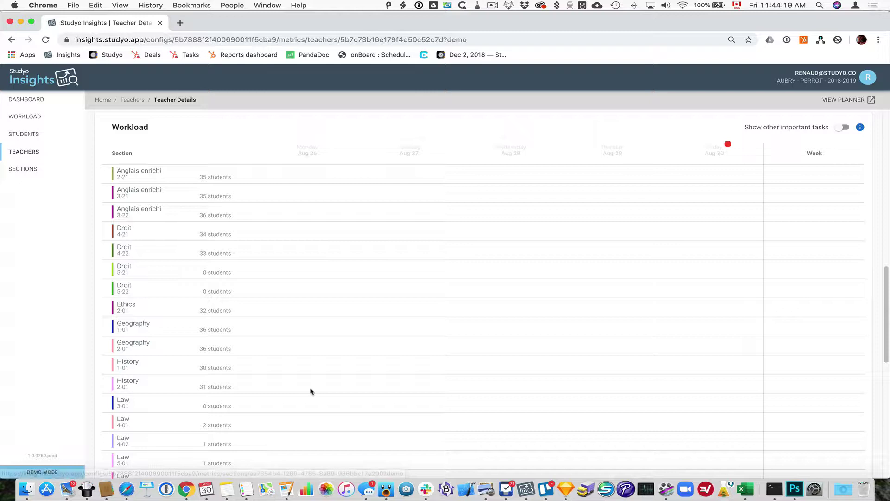
scroll(324, 380, down, 1)
scroll(339, 371, down, 2)
Step: Reset the Workload grid to its first week, then advance through Aug 27–31 to Sep 3–7
scroll(339, 372, up, 3)
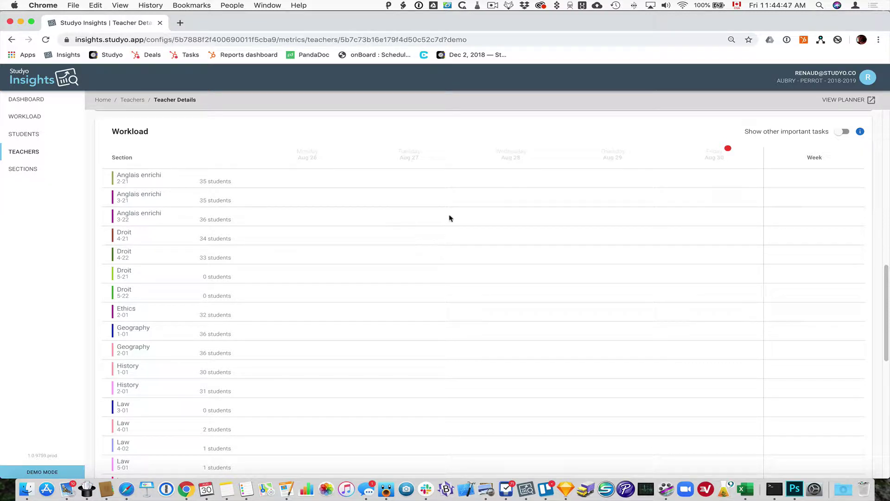
scroll(505, 256, down, 5)
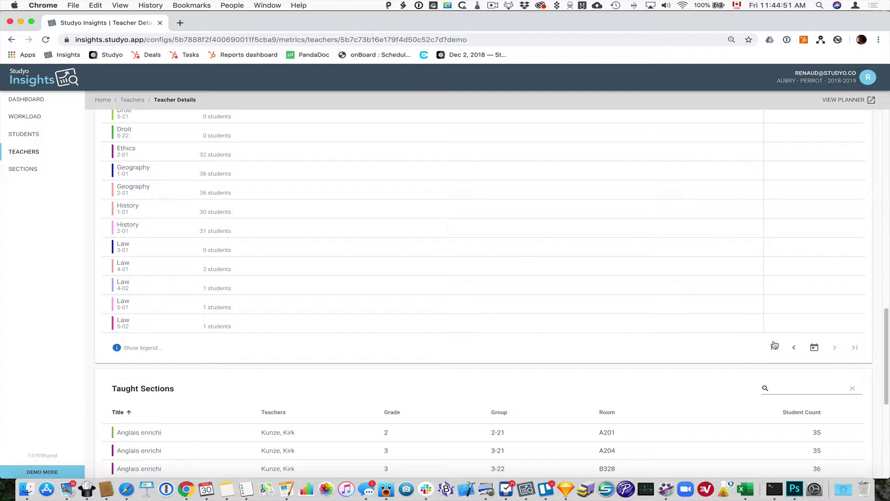
click(773, 347)
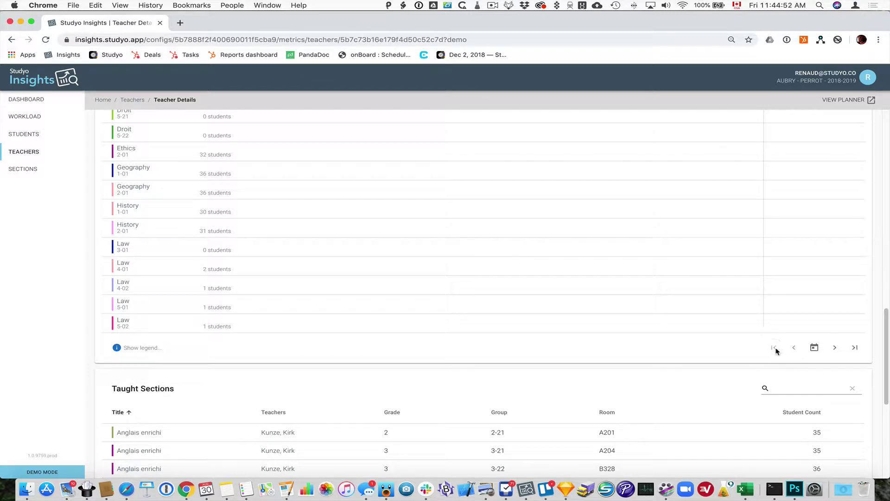
click(837, 348)
scroll(510, 213, up, 6)
scroll(510, 214, down, 1)
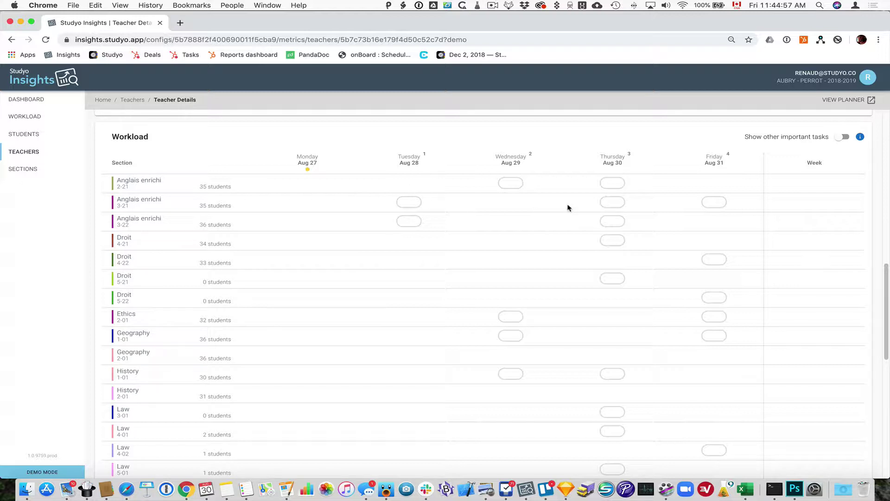
scroll(778, 396, down, 5)
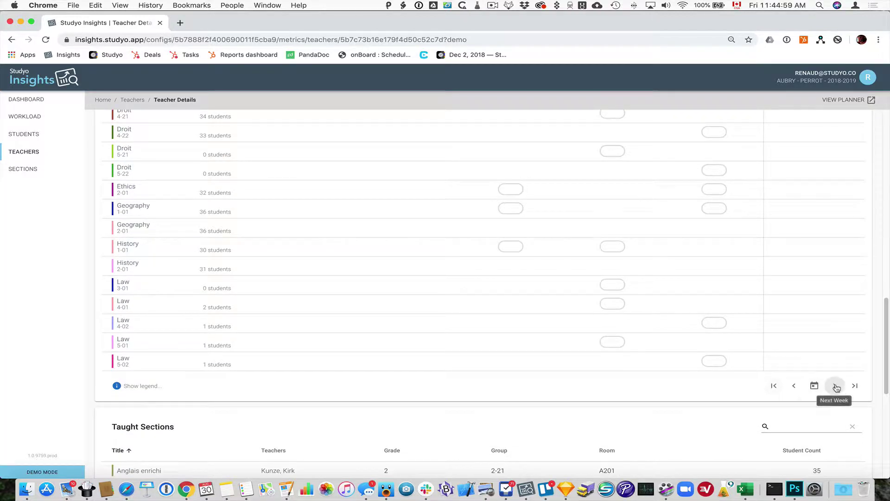
click(837, 387)
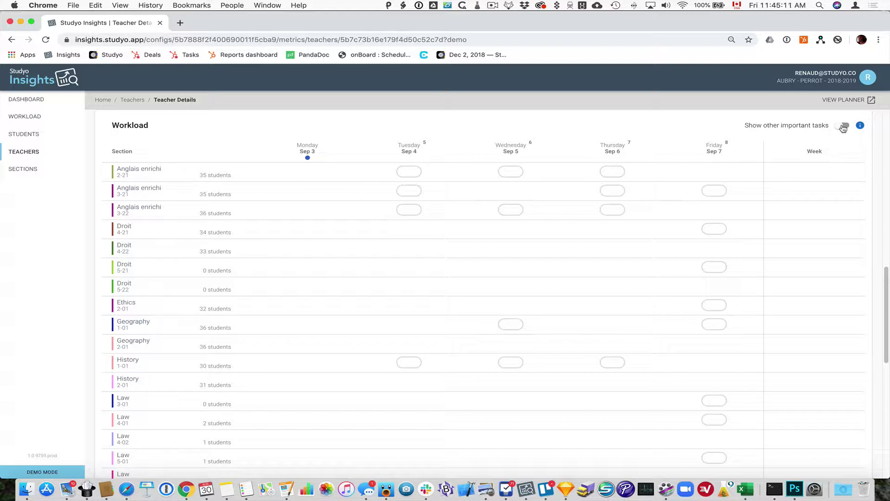
Step: Include other important tasks in the Workload grid and advance it two weeks
click(843, 127)
scroll(665, 312, down, 4)
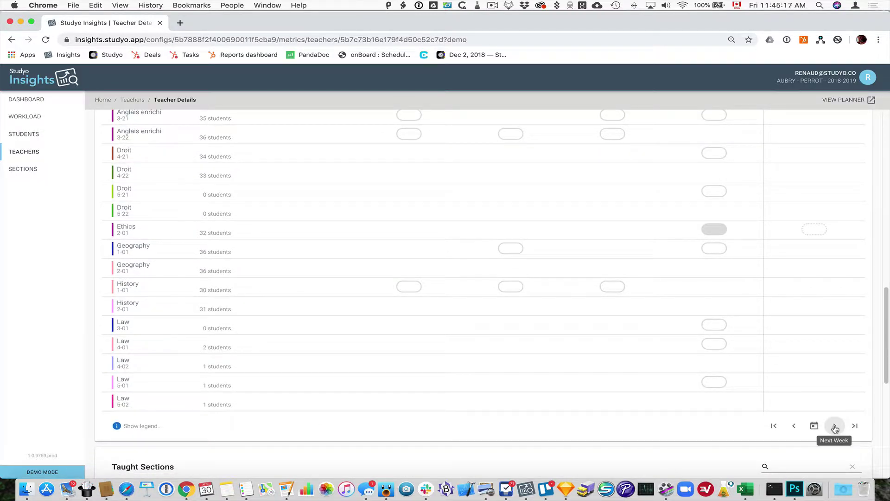
click(835, 426)
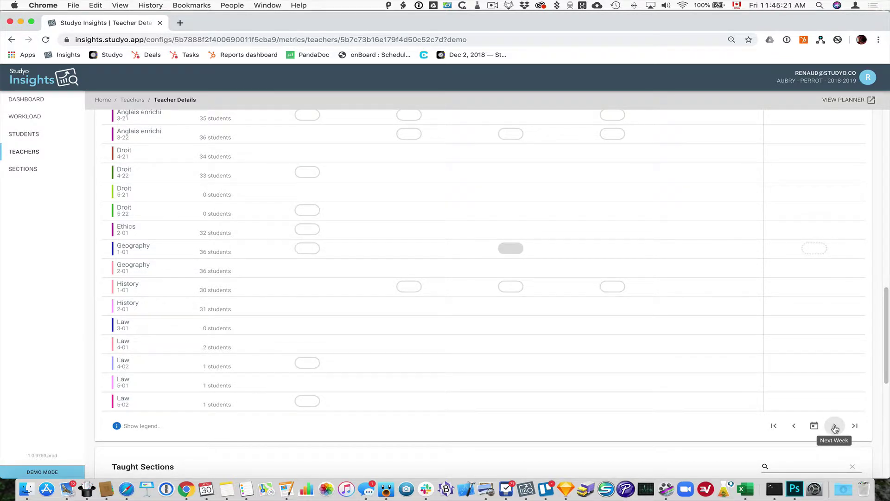
click(835, 427)
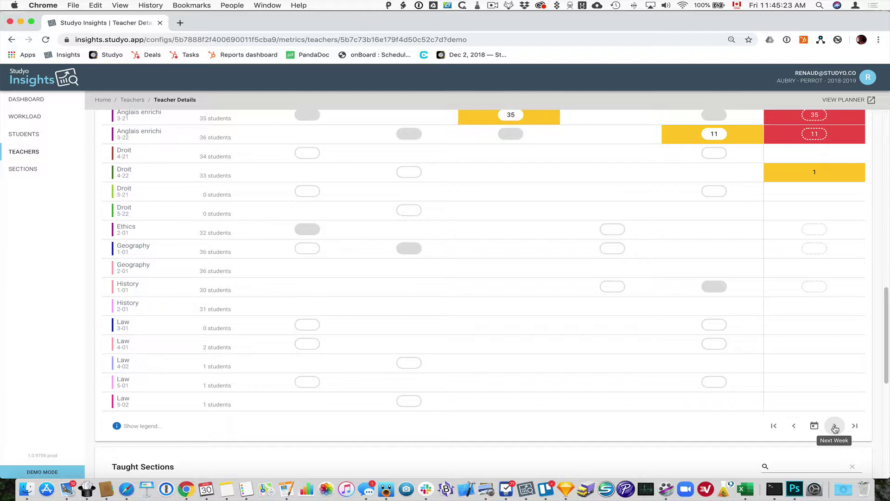
Step: Keep advancing the Workload grid week by week until Anglais enrichi totals reach 35
scroll(747, 302, up, 3)
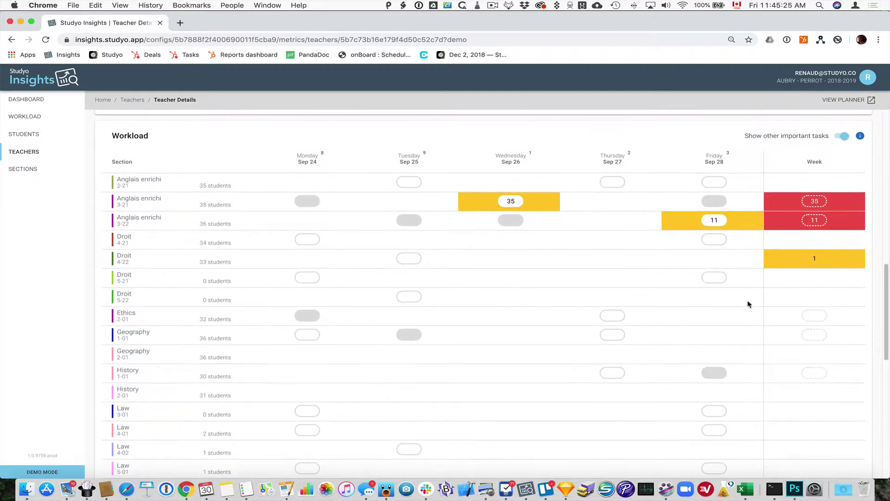
scroll(749, 306, down, 1)
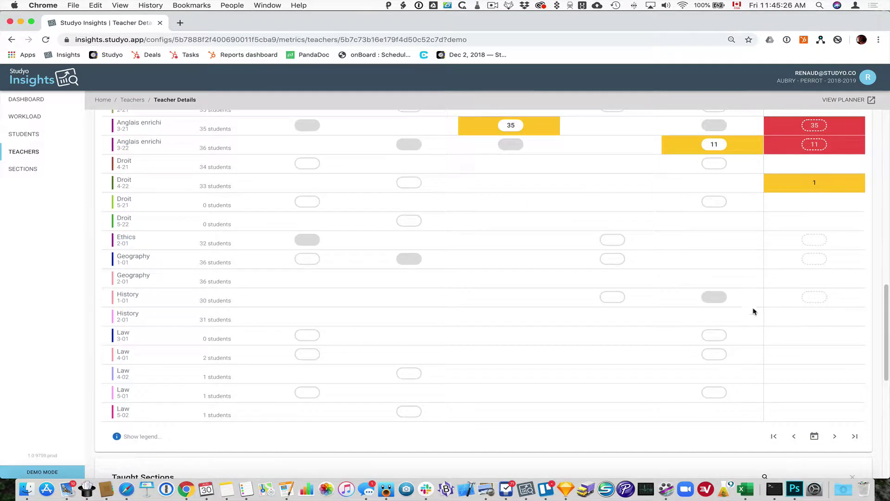
click(835, 437)
click(836, 437)
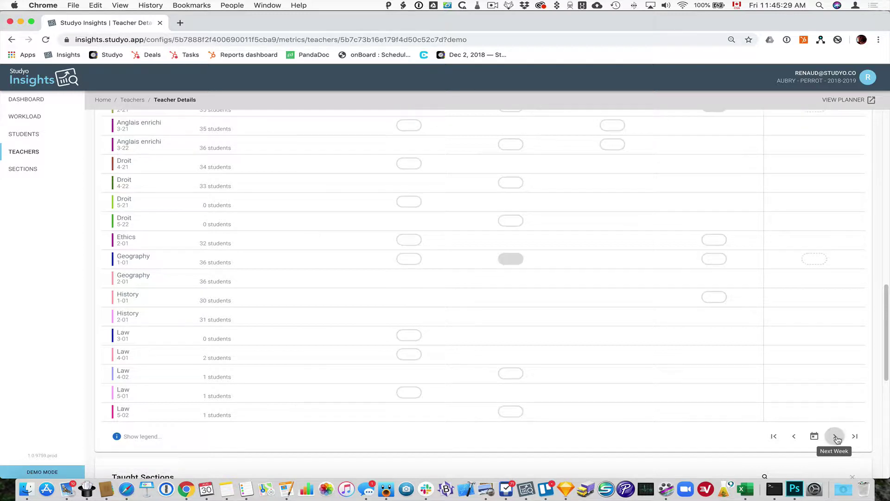
scroll(755, 332, up, 2)
scroll(815, 386, down, 3)
click(835, 415)
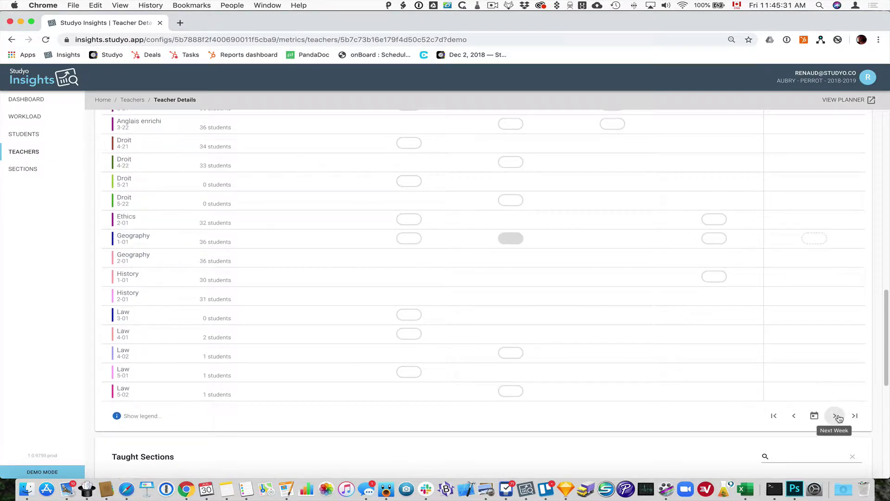
click(837, 415)
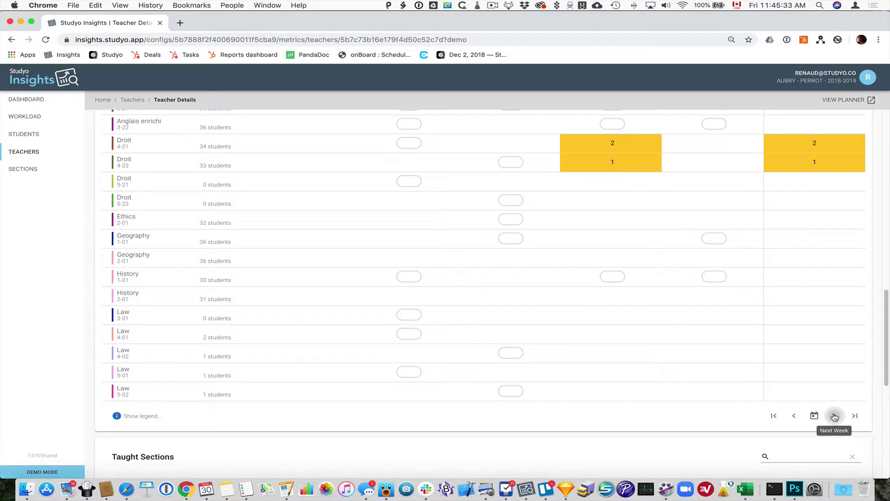
scroll(682, 270, up, 4)
scroll(681, 270, down, 3)
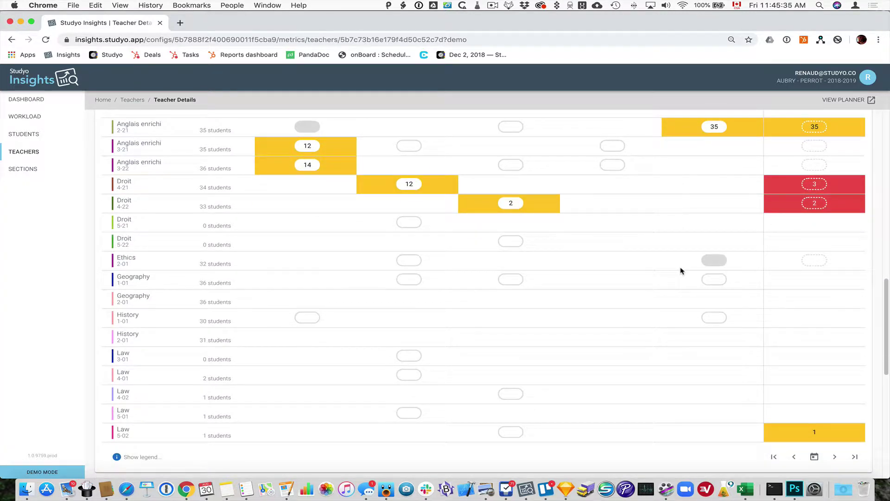
click(834, 458)
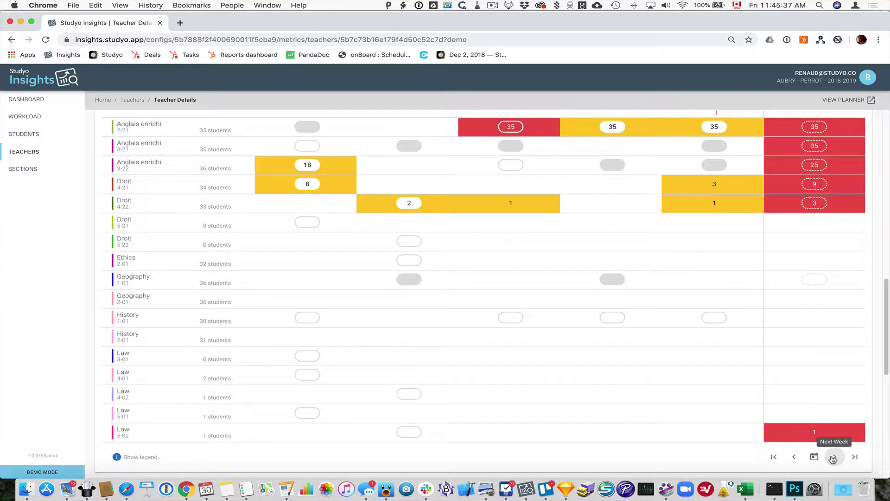
scroll(616, 277, up, 2)
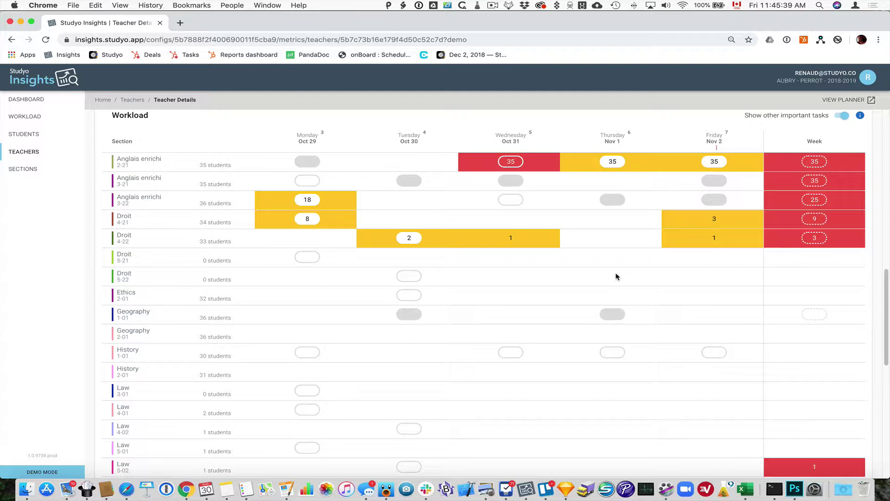
mouse_move(510, 240)
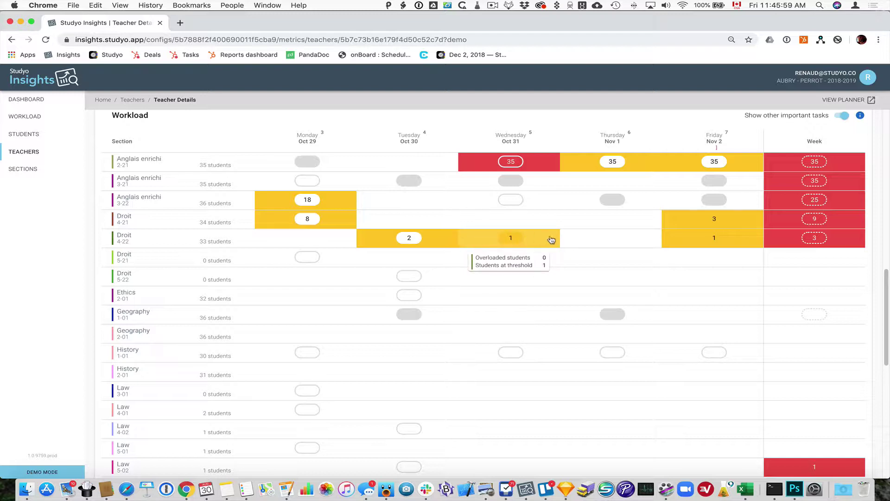
mouse_move(422, 237)
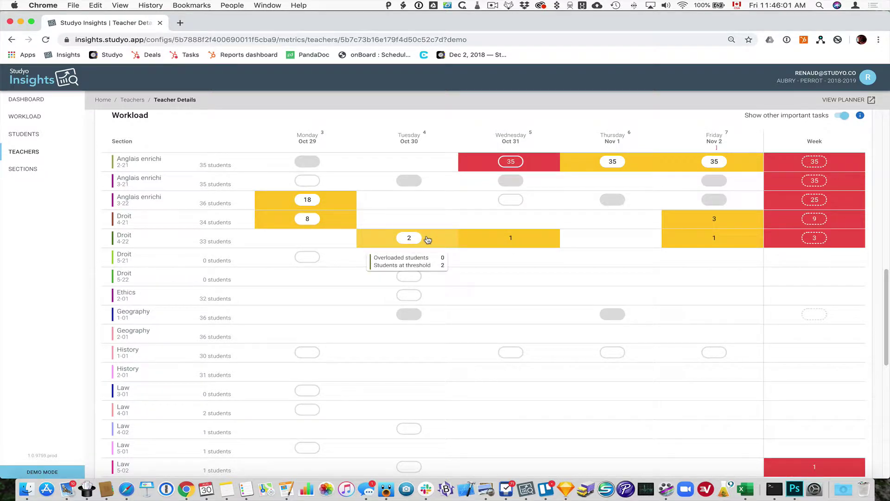
Step: Open the yellow '2' cell for Droit 4-22 on Tuesday Oct 30 to see its at-threshold students
click(426, 238)
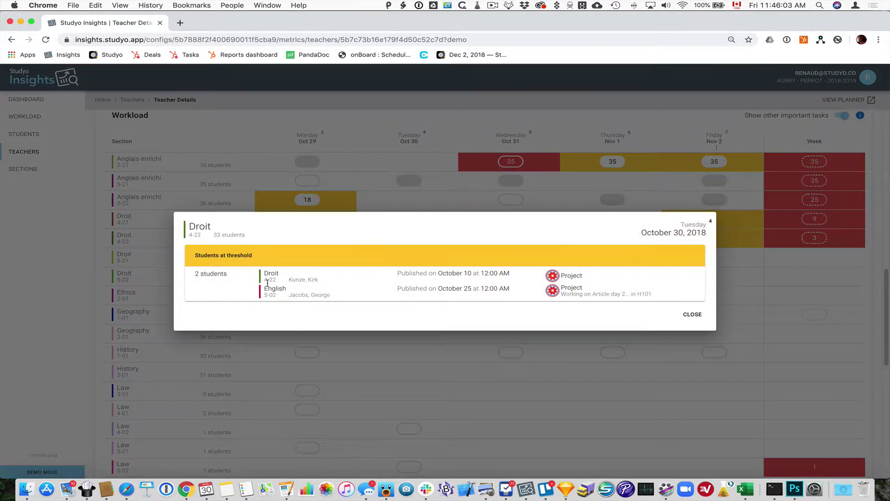
Step: Close the Droit dialog and open Anglais enrichi 2-21's 35 overloaded students for Wednesday Oct 31
mouse_move(204, 275)
mouse_move(531, 285)
click(698, 317)
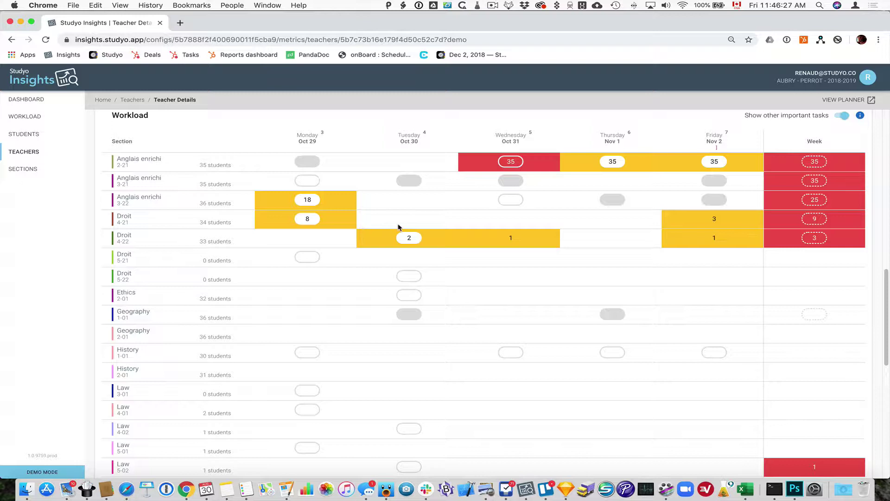
mouse_move(514, 161)
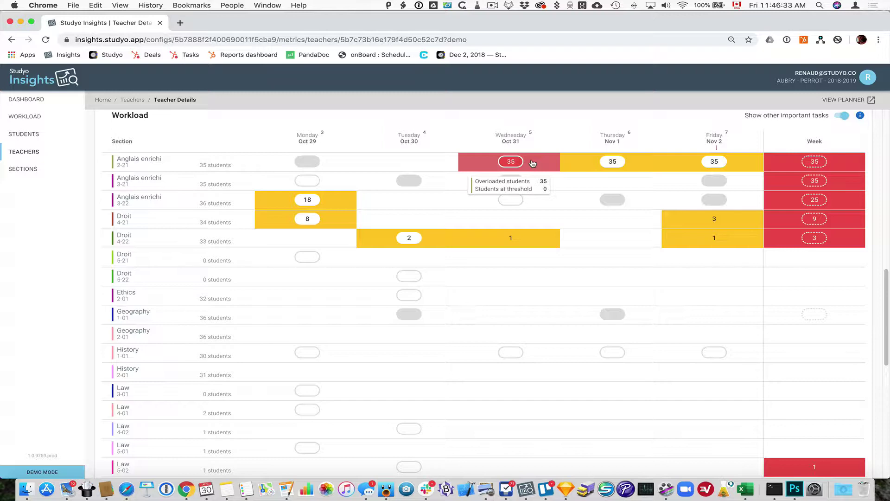
click(533, 164)
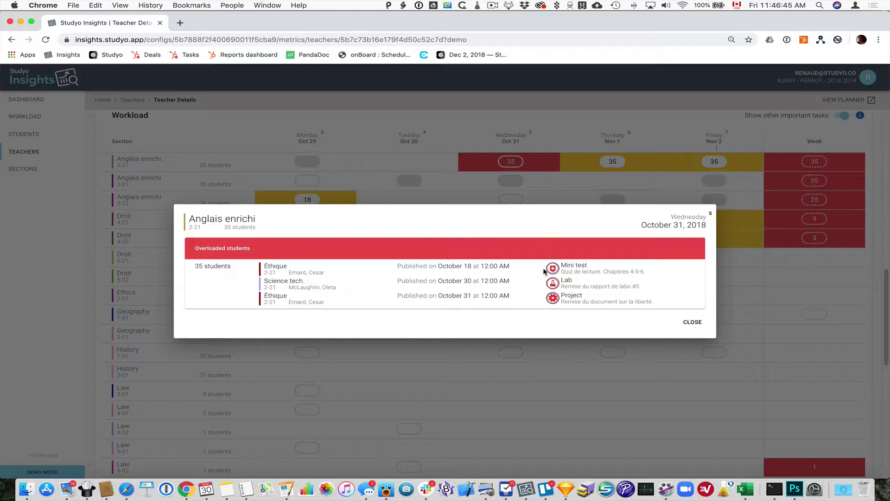
mouse_move(550, 272)
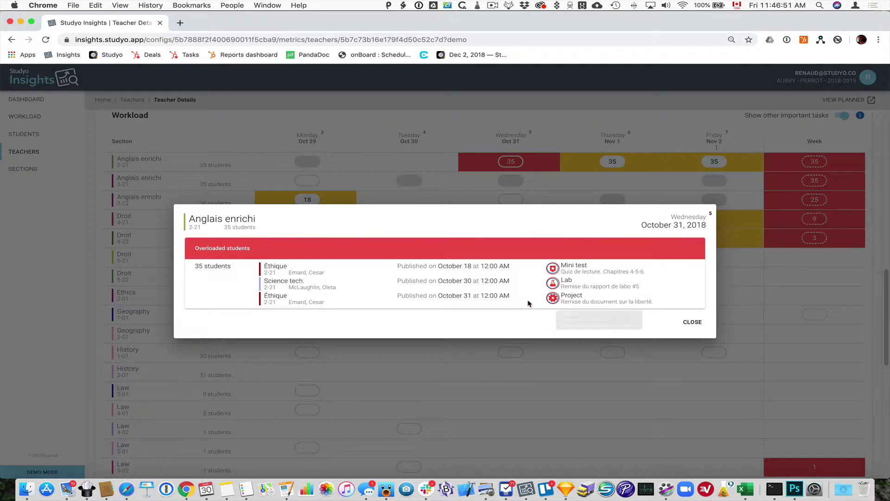
mouse_move(550, 302)
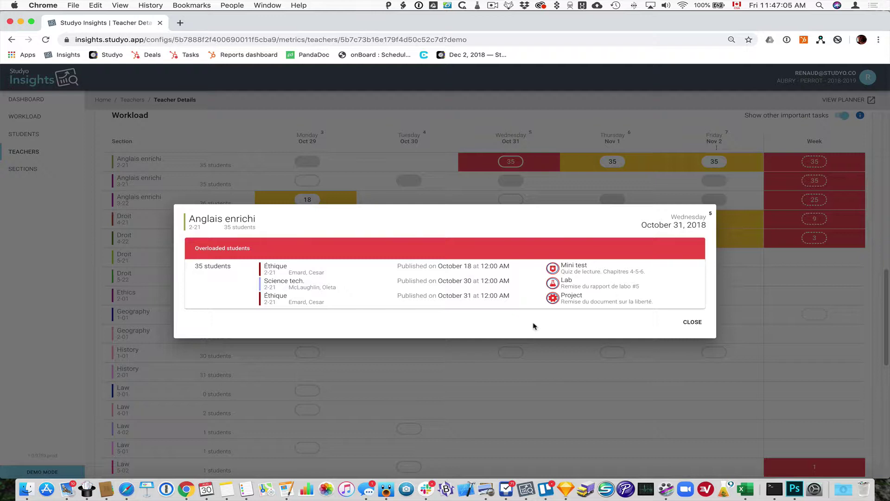
Step: Close the details and compare overloaded and at-threshold counts across day and Week cells
click(700, 326)
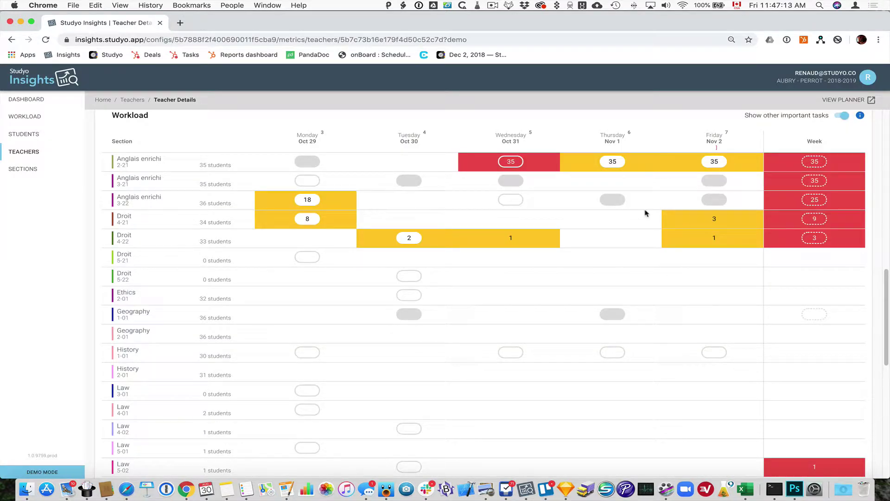
mouse_move(615, 161)
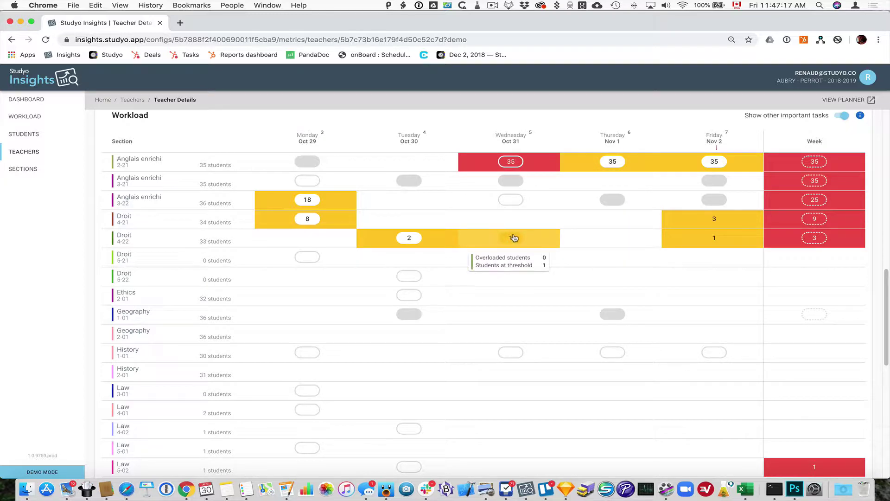
mouse_move(710, 235)
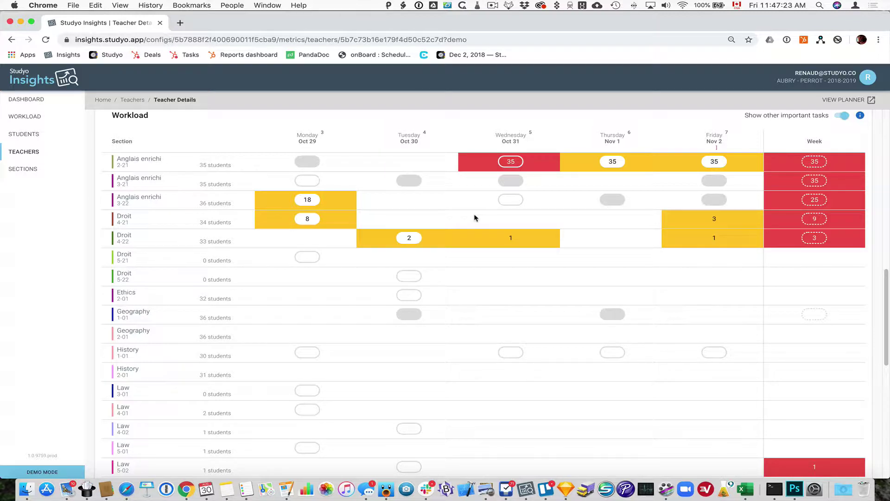
mouse_move(579, 165)
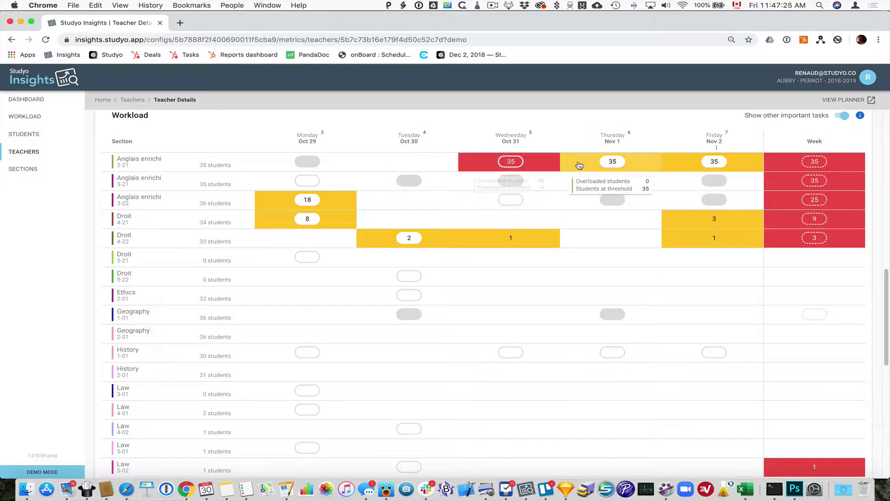
mouse_move(514, 162)
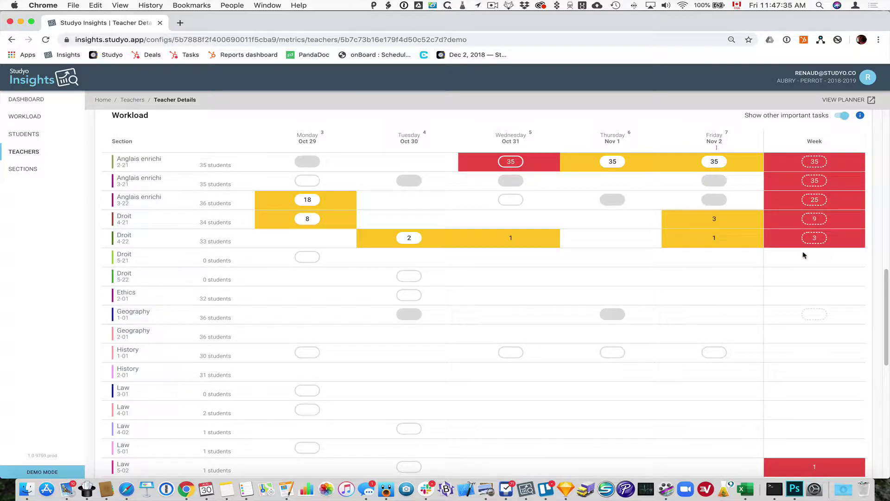
mouse_move(805, 248)
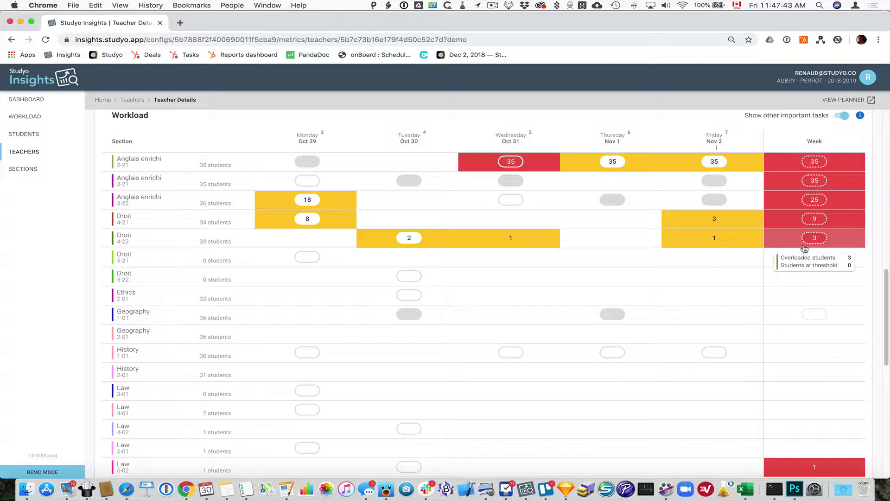
mouse_move(789, 170)
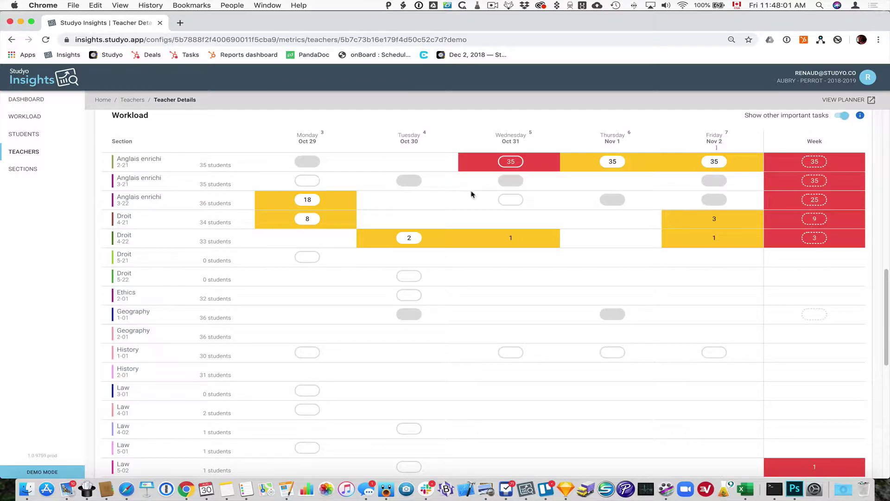
click(823, 183)
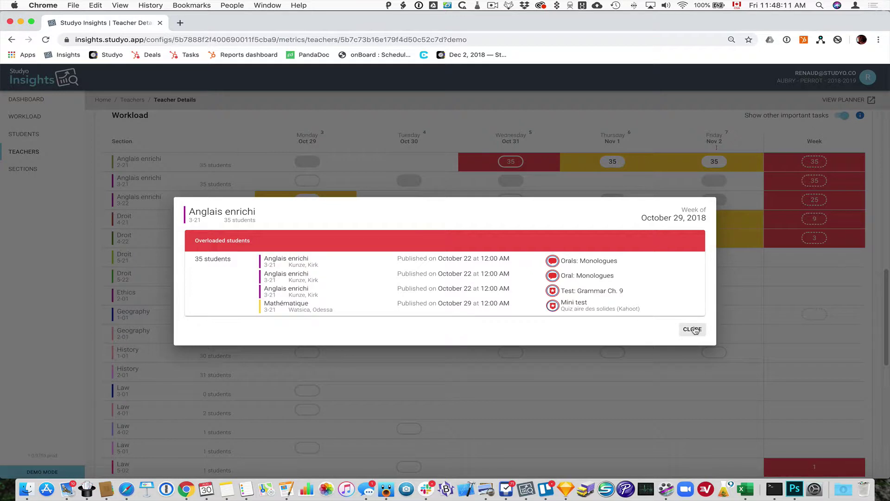
mouse_move(213, 258)
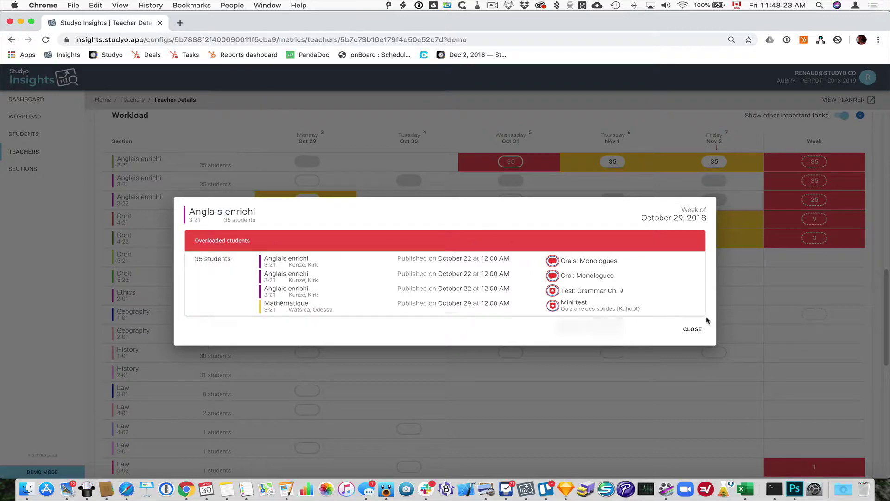
Step: Close the Anglais enrichi 3-21 details and bring the Show legend bar back into view
click(691, 329)
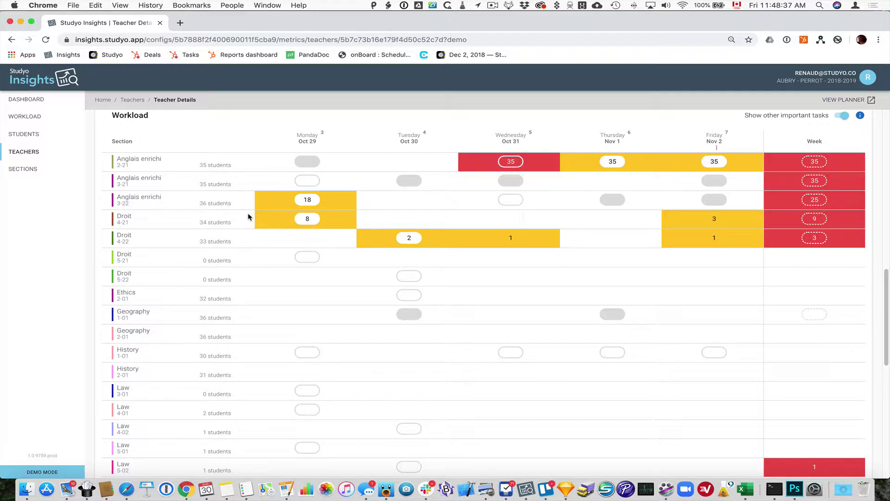
scroll(236, 167, up, 2)
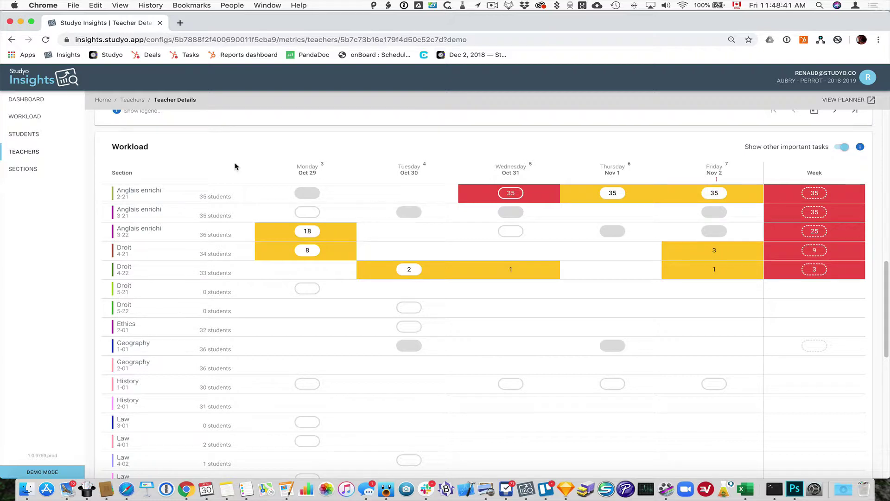
scroll(199, 170, up, 2)
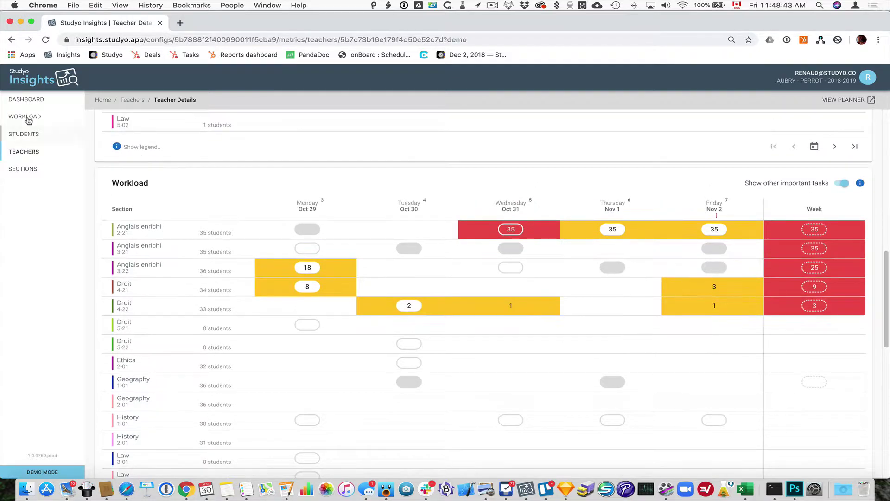
Step: Show grade-level Workload with other important tasks, stepped from the first week to Sep 24–28
click(22, 119)
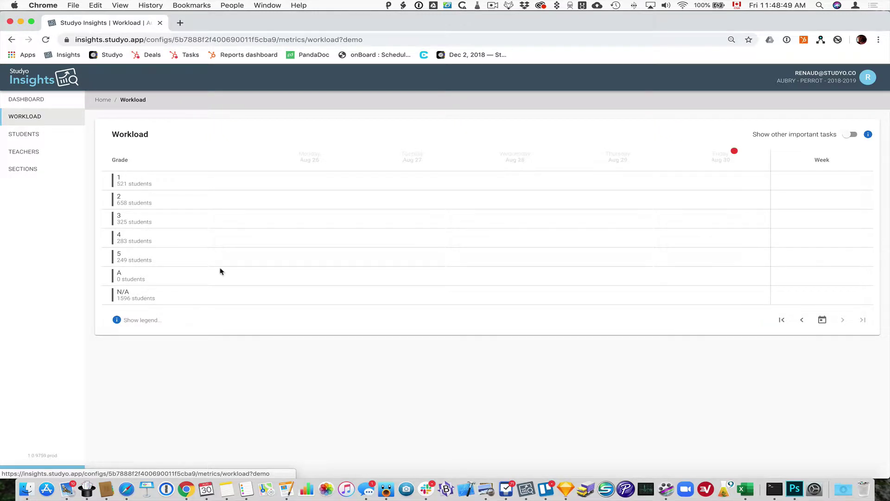
click(783, 320)
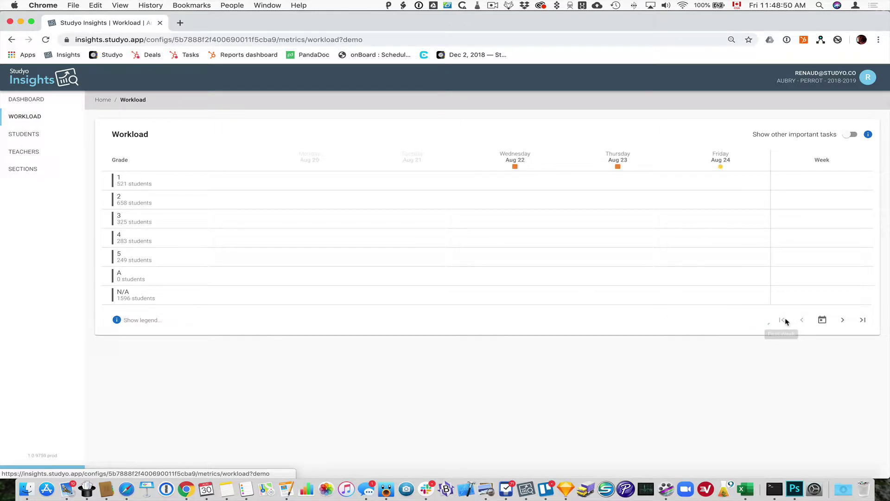
click(844, 320)
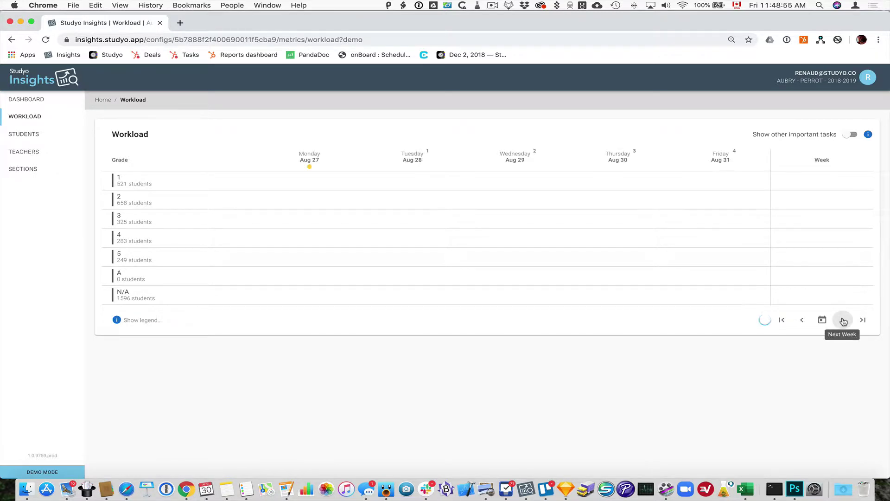
click(843, 320)
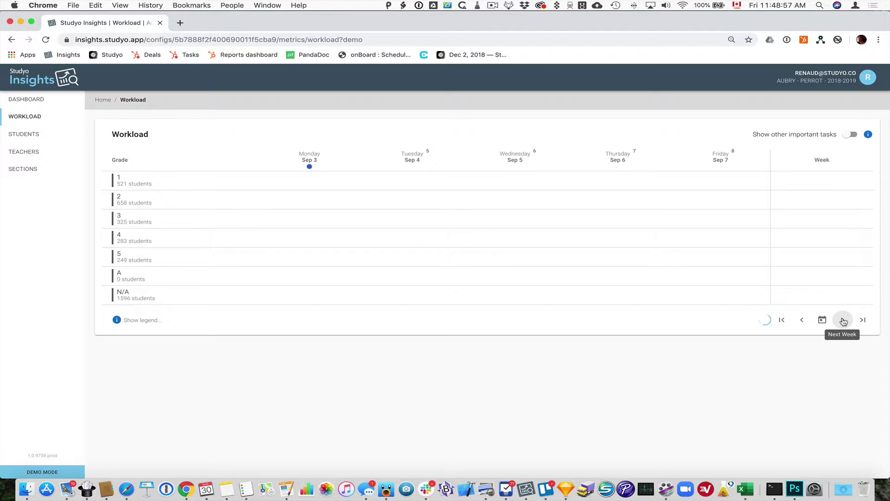
click(843, 321)
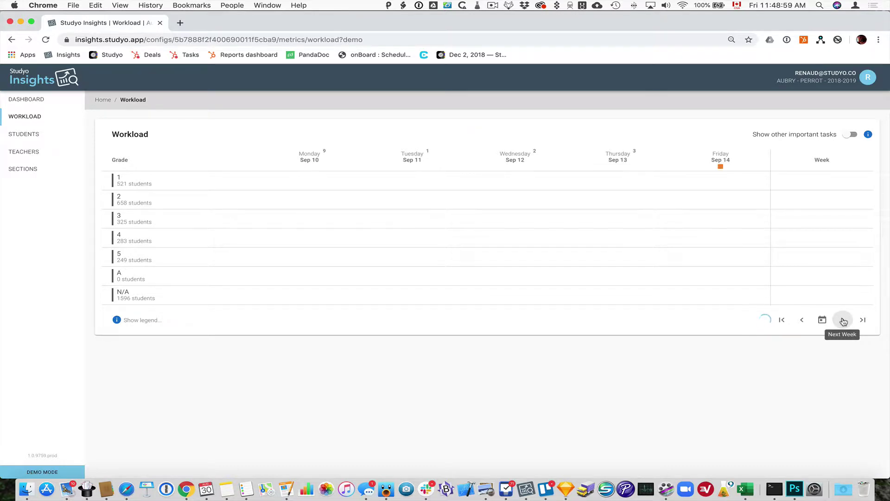
click(843, 321)
click(849, 134)
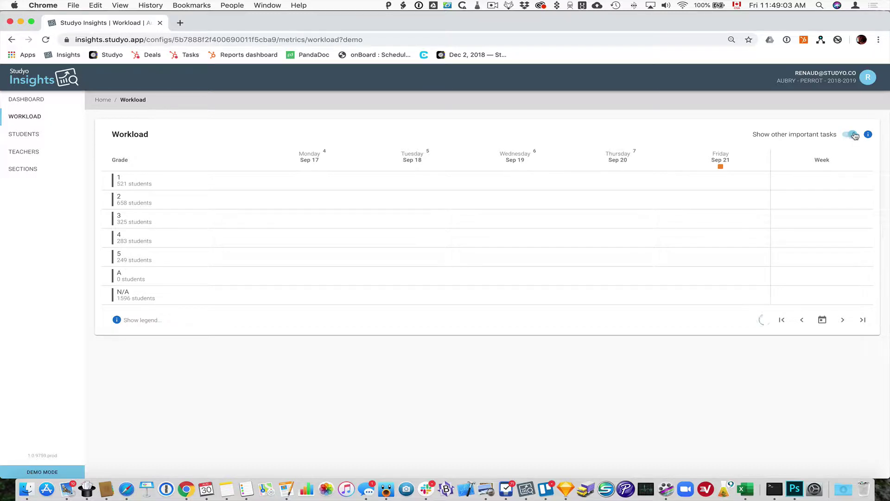
click(843, 321)
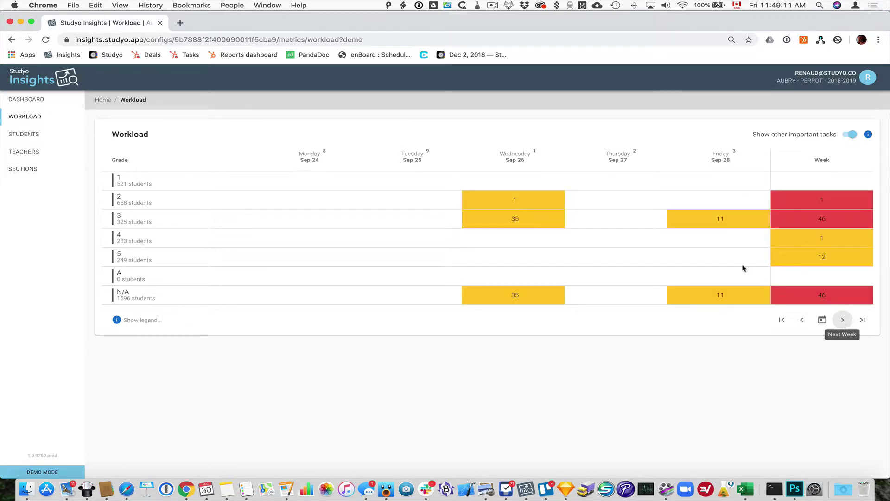
mouse_move(538, 224)
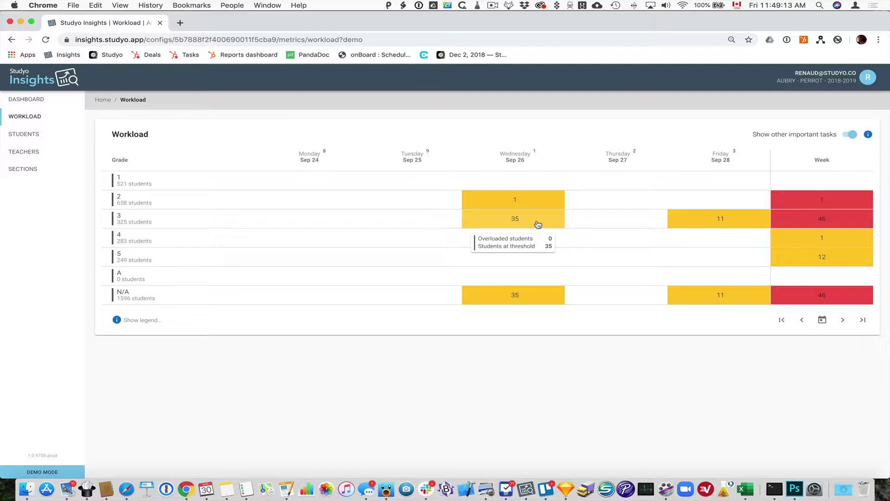
mouse_move(726, 218)
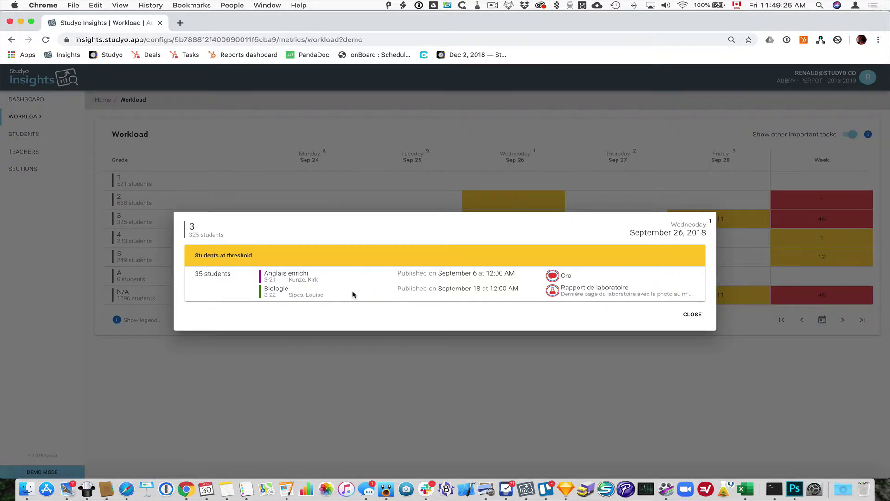
click(695, 315)
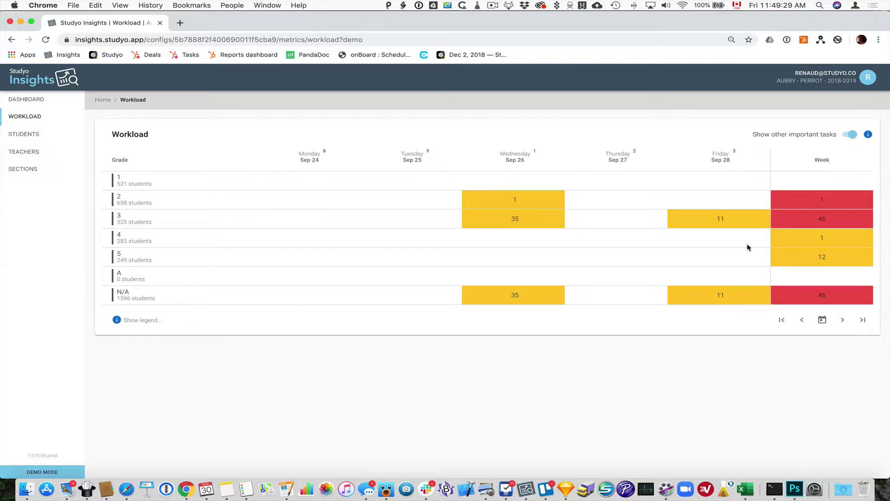
click(730, 223)
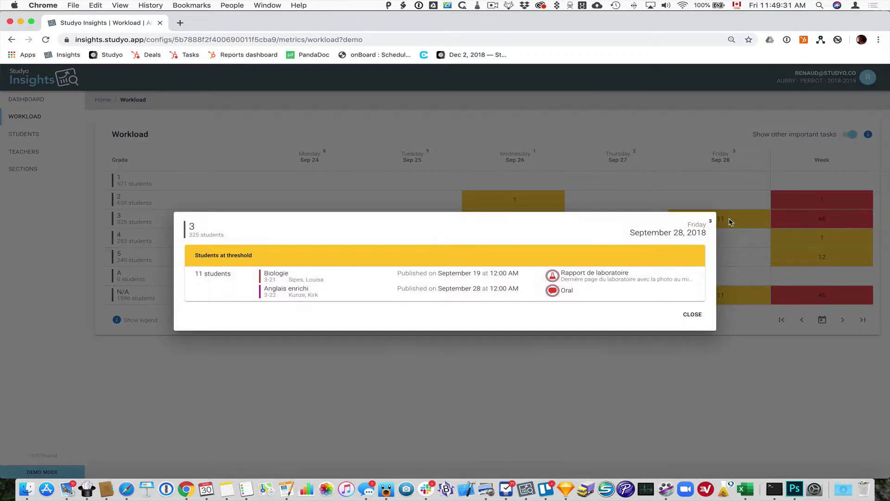
click(696, 314)
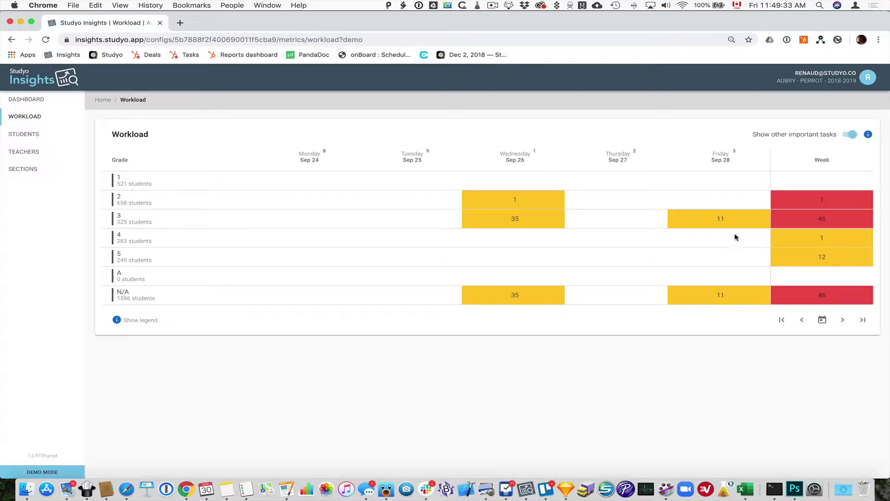
click(799, 220)
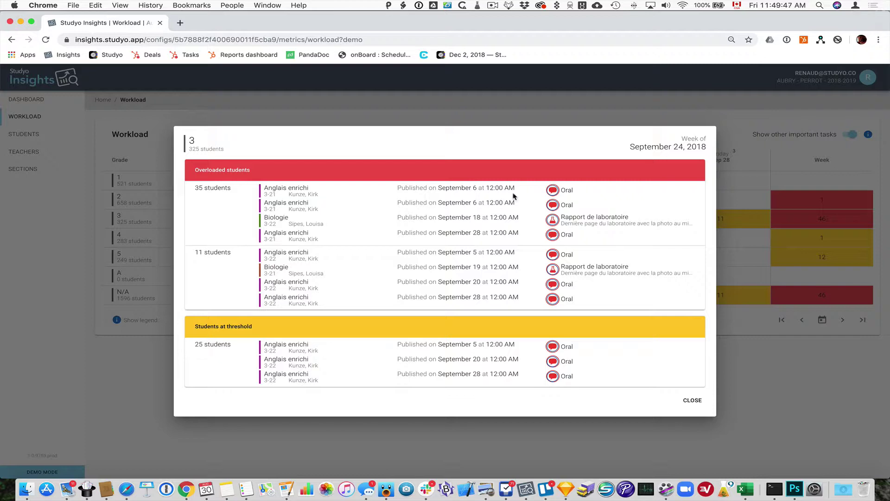
mouse_move(552, 199)
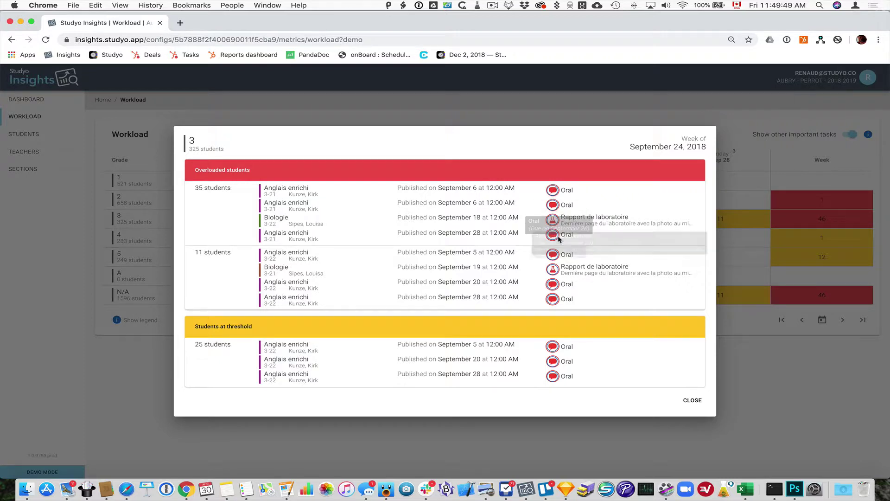
mouse_move(553, 236)
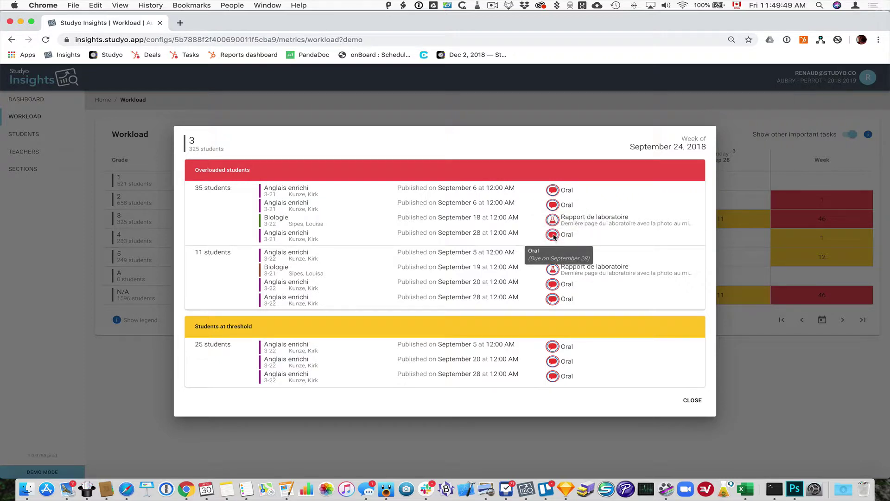
click(692, 401)
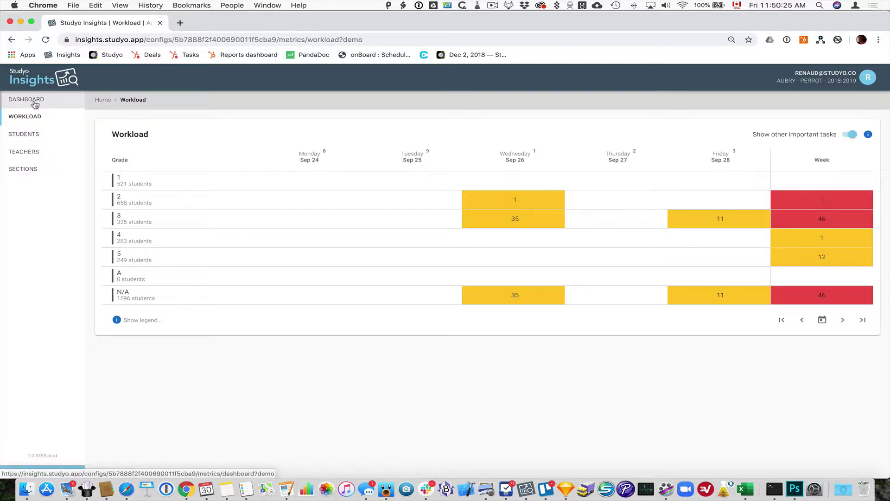
Step: Open the second student's details page from the Students list to view their planner and session charts
click(27, 133)
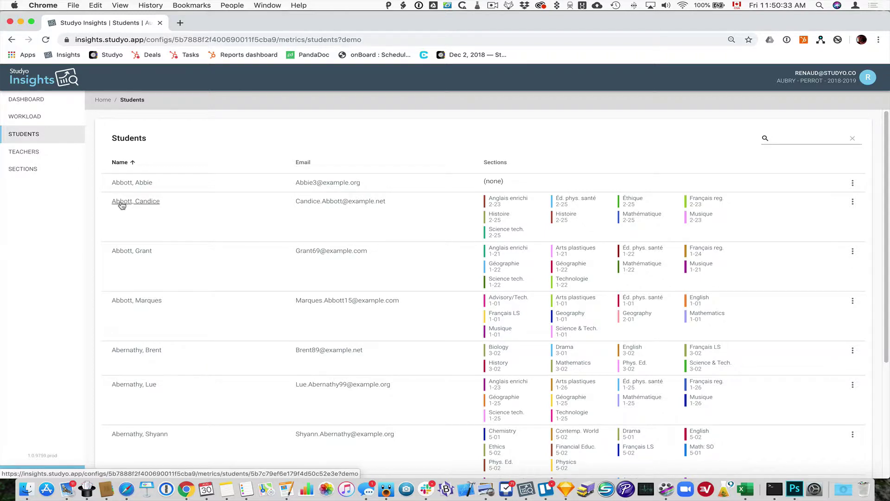
click(122, 203)
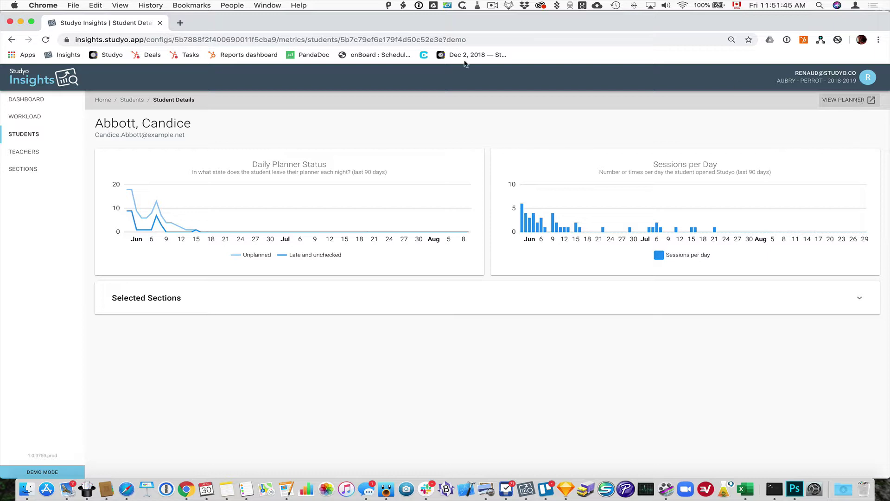
click(14, 152)
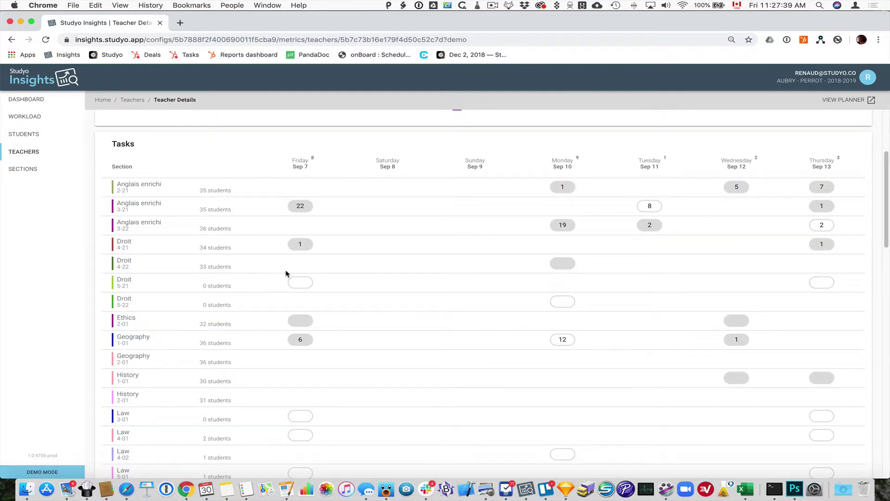
scroll(286, 273, up, 3)
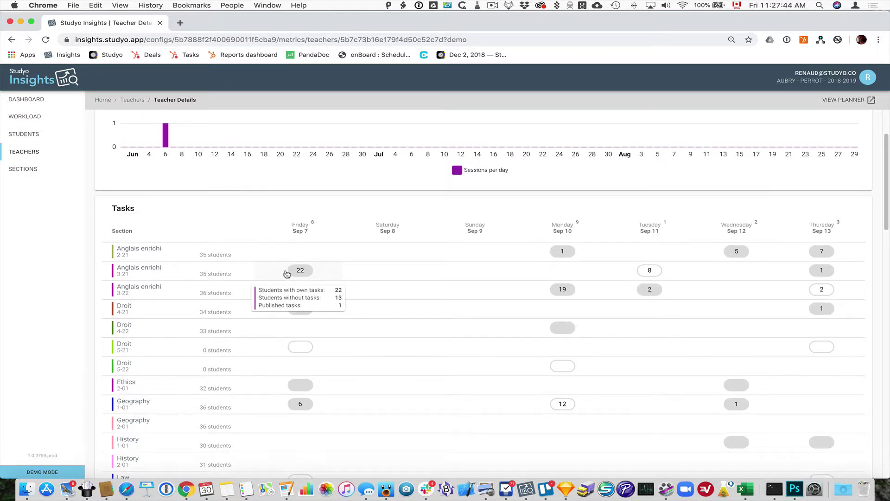
scroll(286, 273, up, 2)
mouse_move(260, 374)
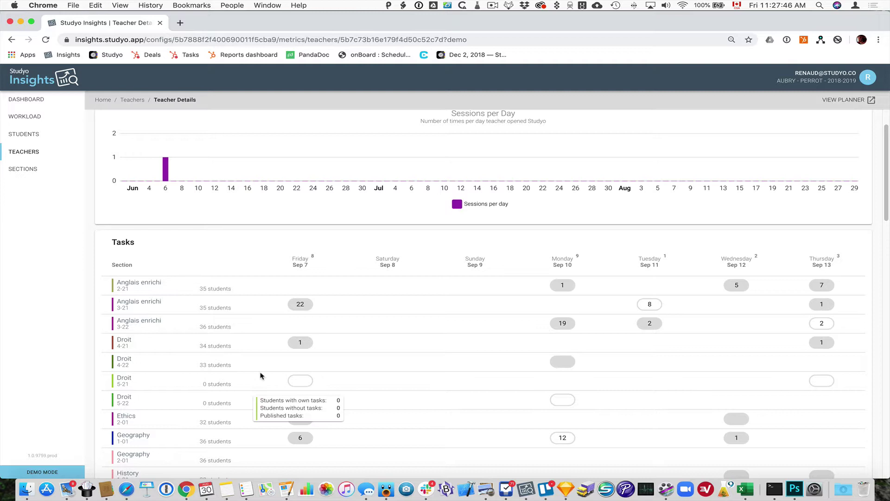
scroll(261, 376, down, 3)
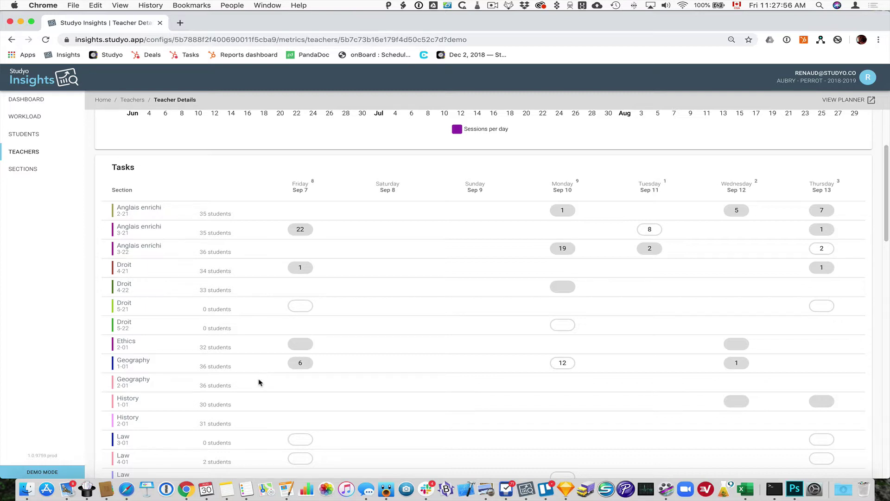
scroll(260, 381, down, 5)
scroll(260, 382, up, 3)
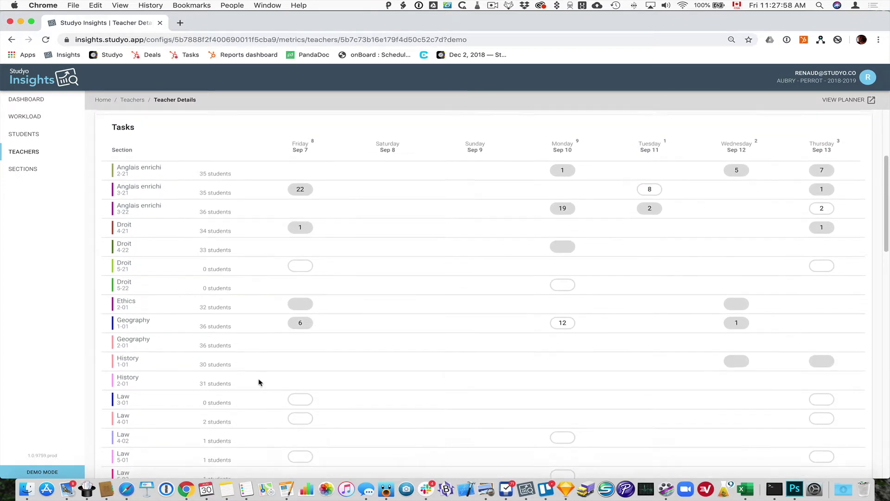
scroll(259, 381, up, 3)
mouse_move(302, 330)
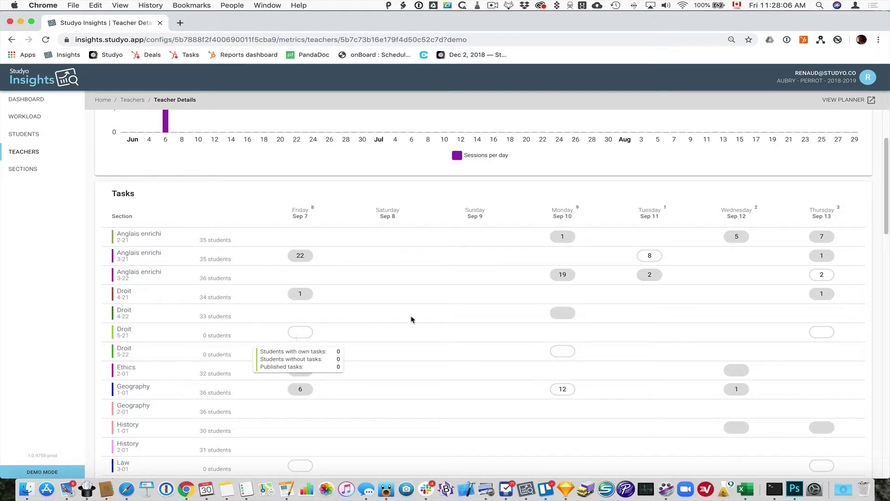
mouse_move(569, 314)
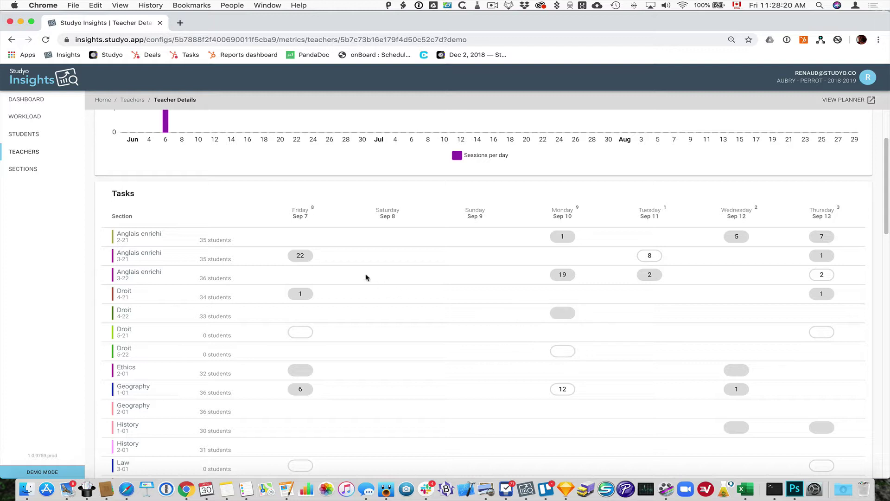
mouse_move(302, 257)
mouse_move(649, 256)
mouse_move(298, 372)
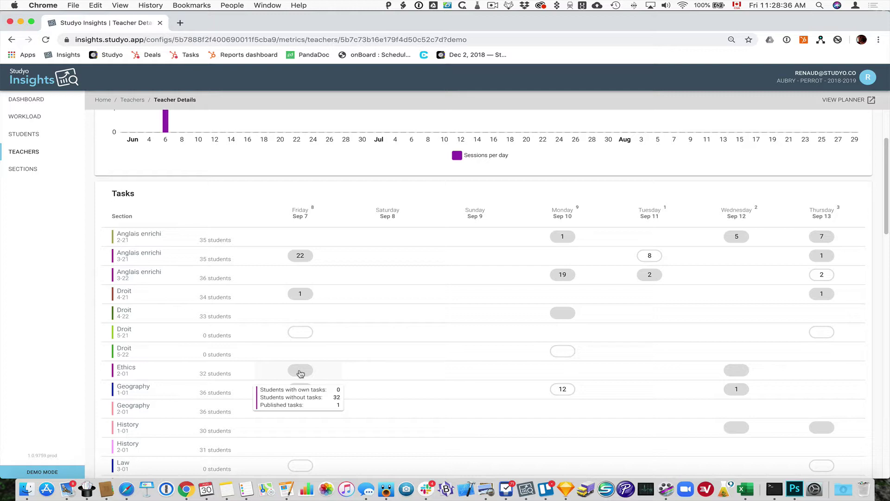
click(300, 372)
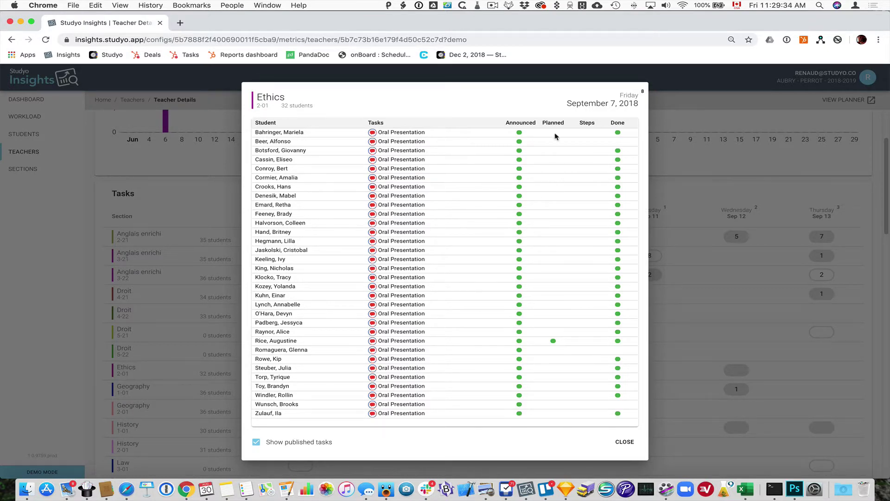
mouse_move(556, 123)
click(553, 339)
click(626, 442)
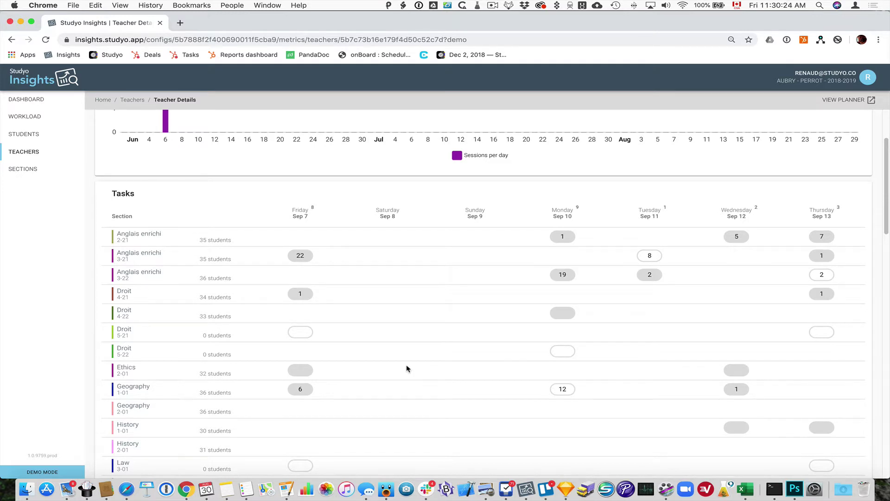
mouse_move(562, 391)
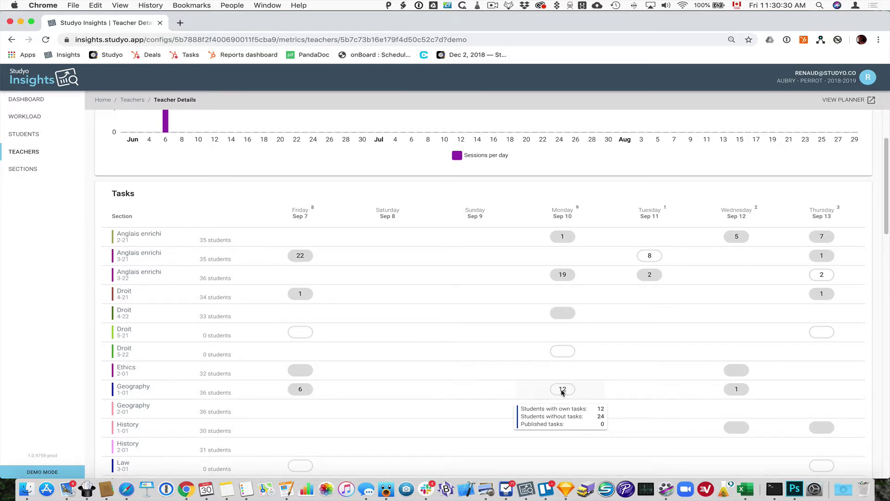
click(563, 390)
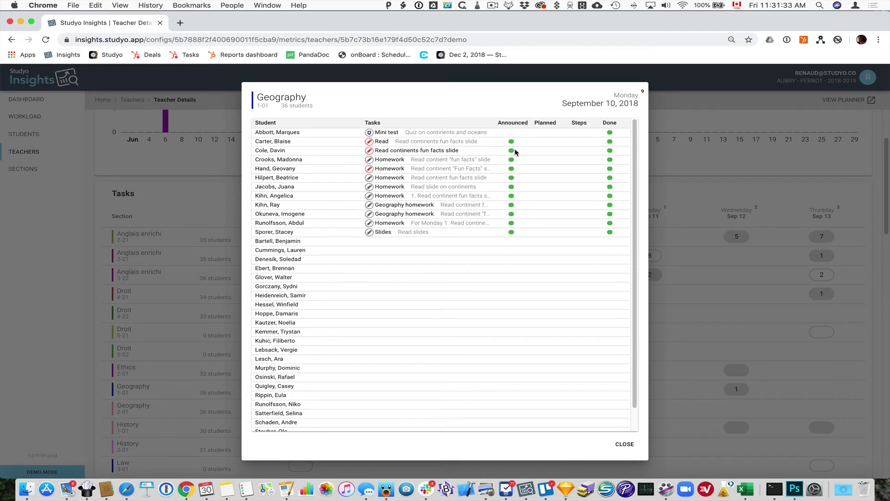
scroll(588, 385, down, 2)
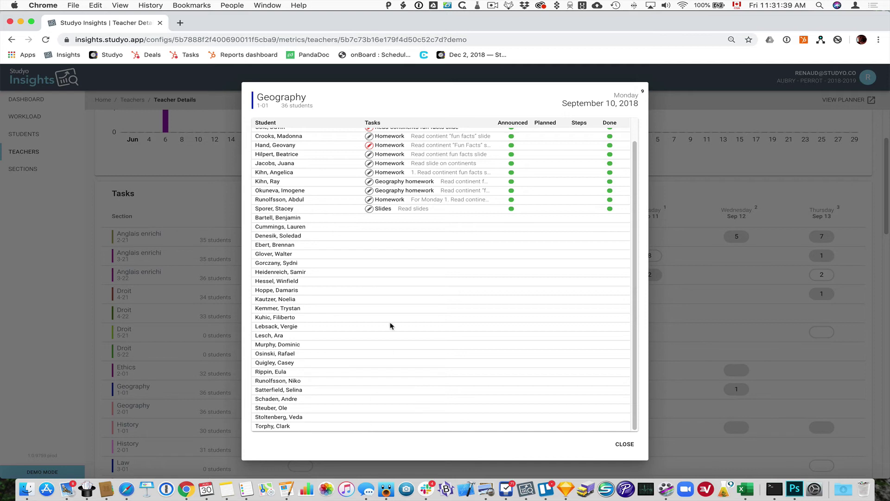
scroll(390, 324, up, 2)
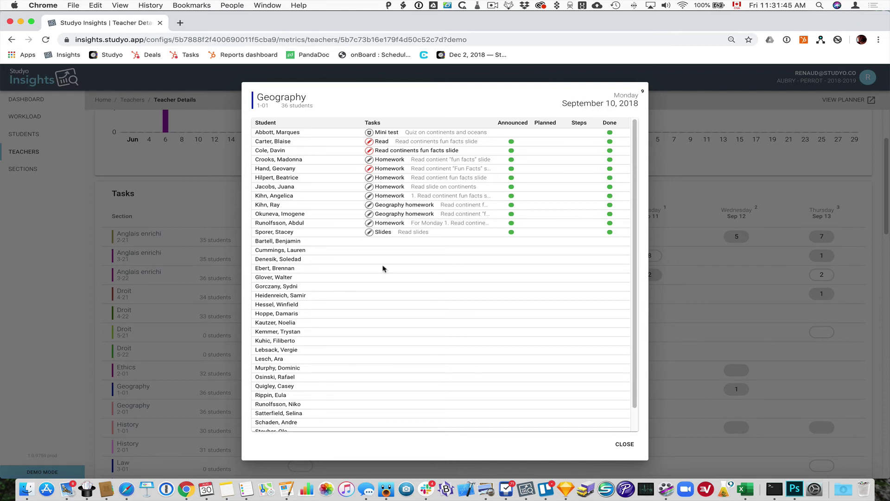
click(623, 444)
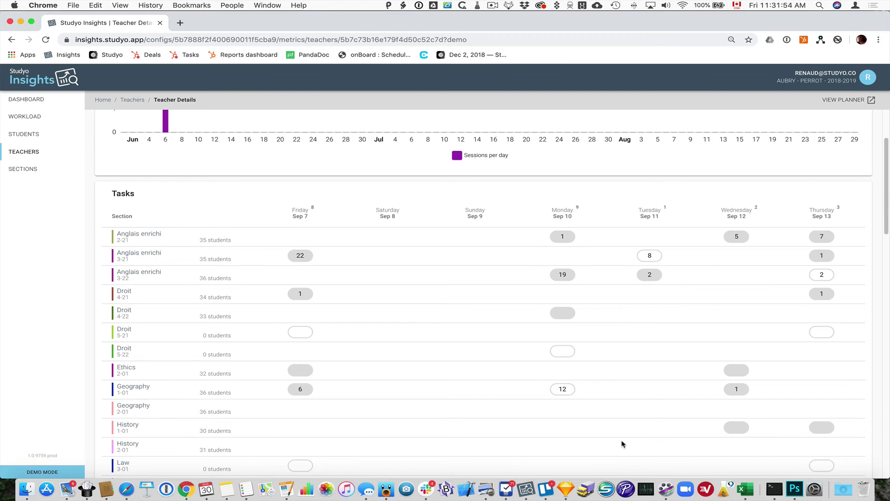
click(562, 274)
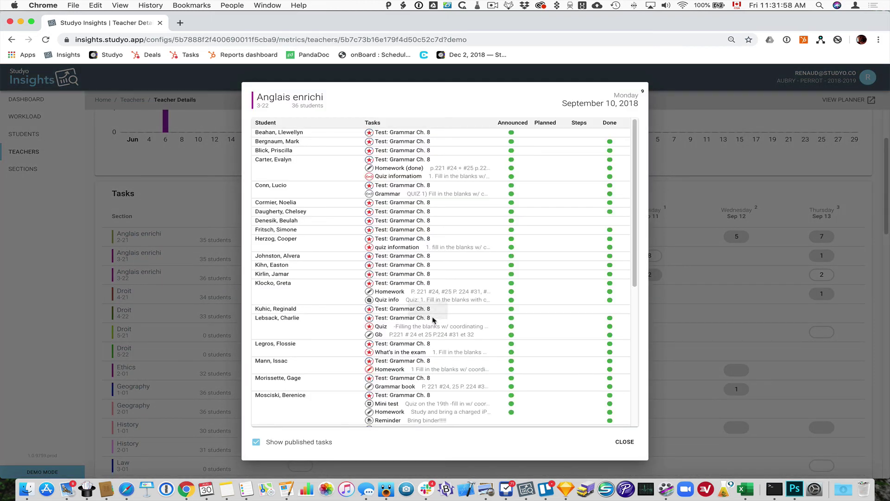
scroll(433, 316, down, 5)
scroll(433, 316, up, 5)
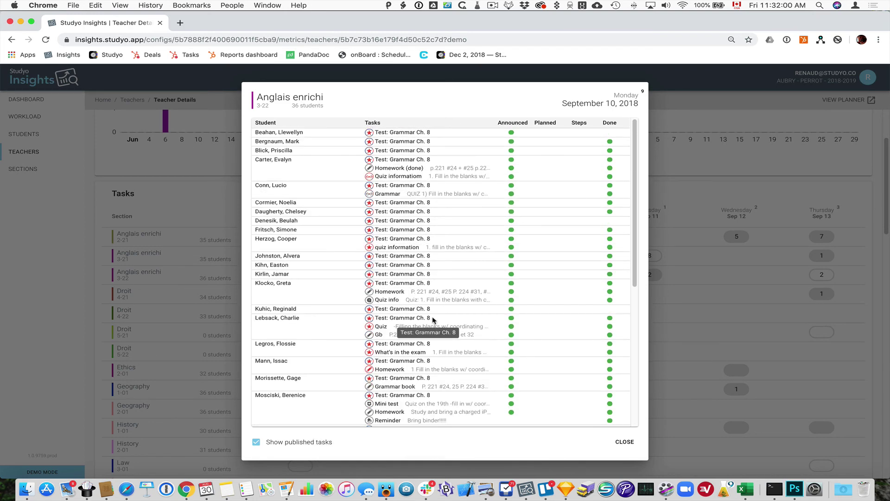
click(256, 443)
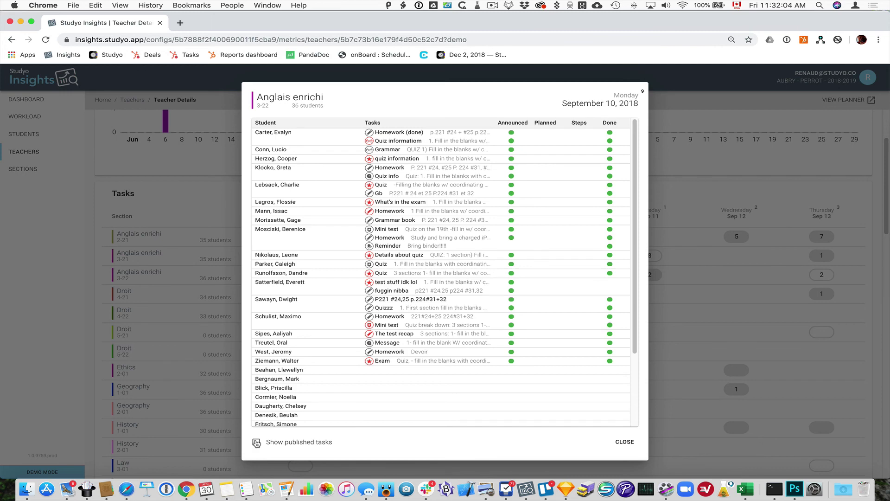
click(256, 443)
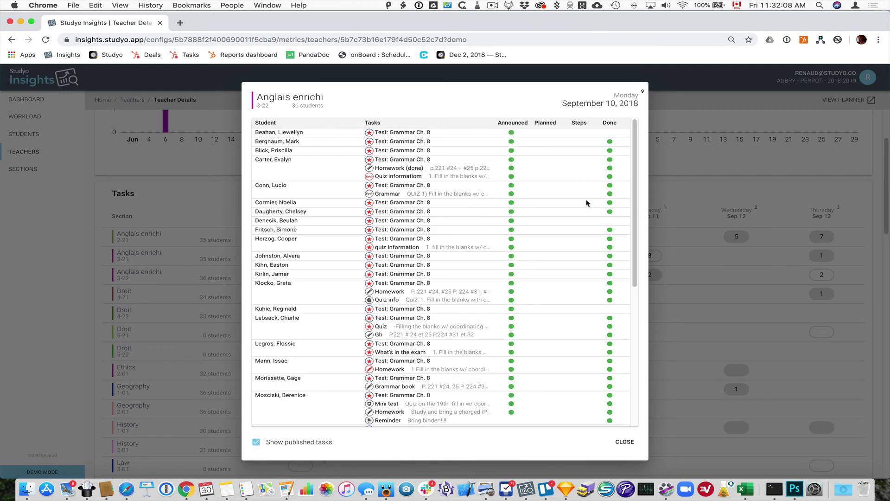
scroll(585, 200, down, 5)
scroll(587, 202, down, 4)
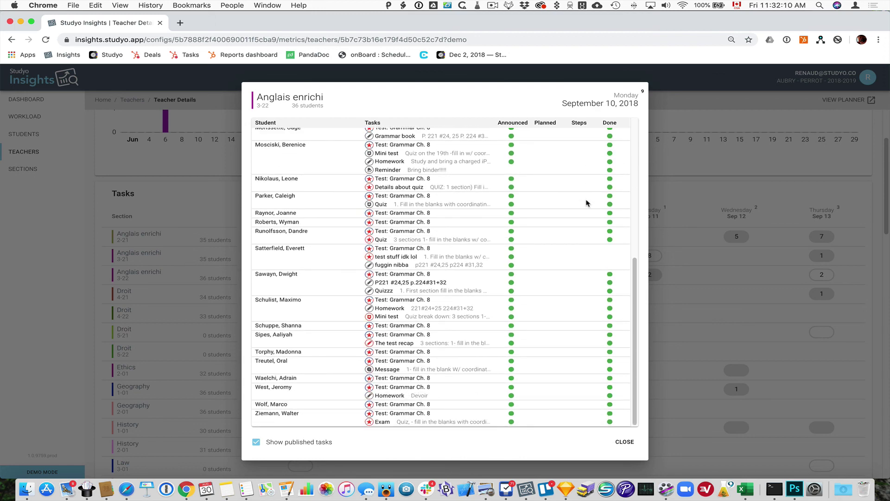
click(624, 443)
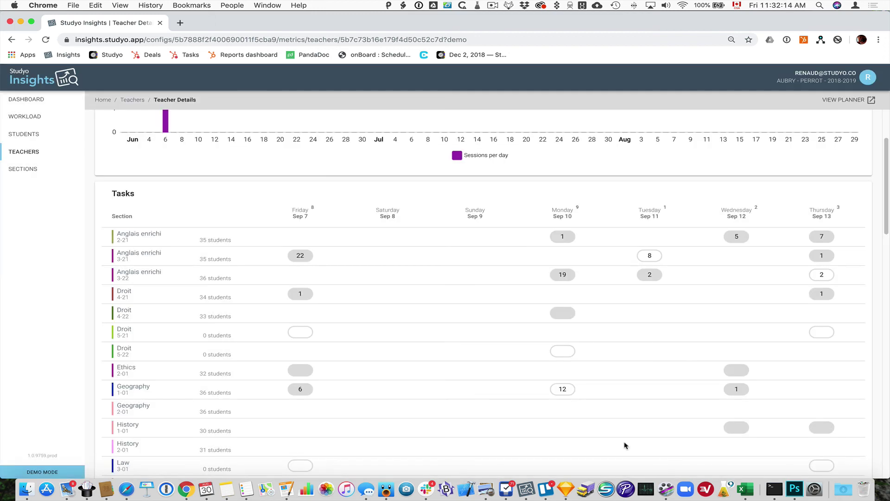